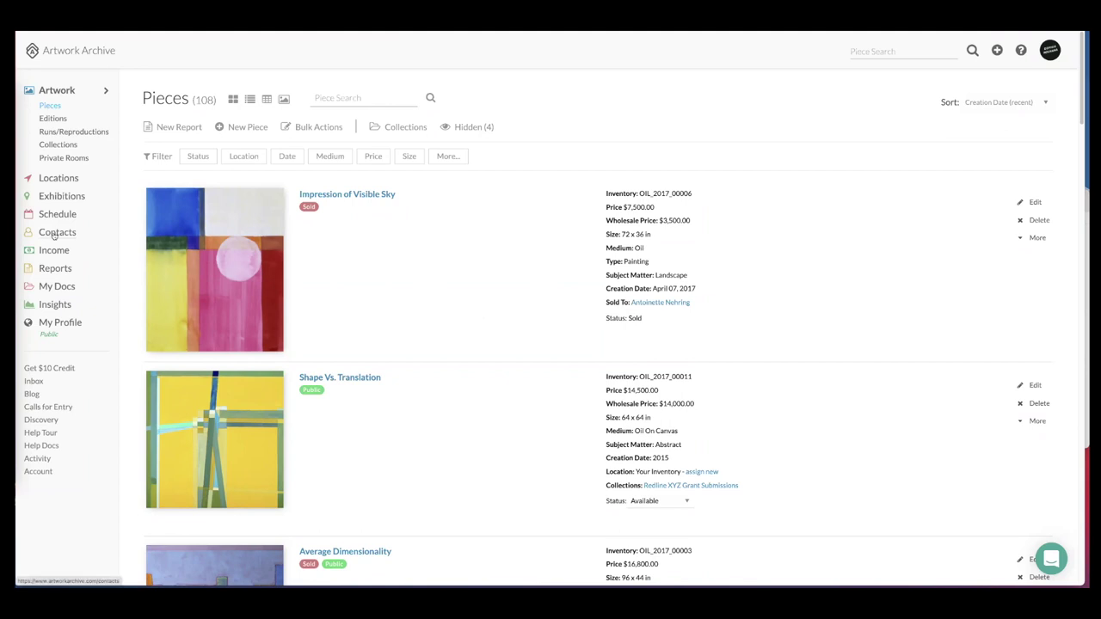
Open the A/N Enterprises collector's contact record and review the details and the recently shared Portfolio Pages report.
left_click(54, 237)
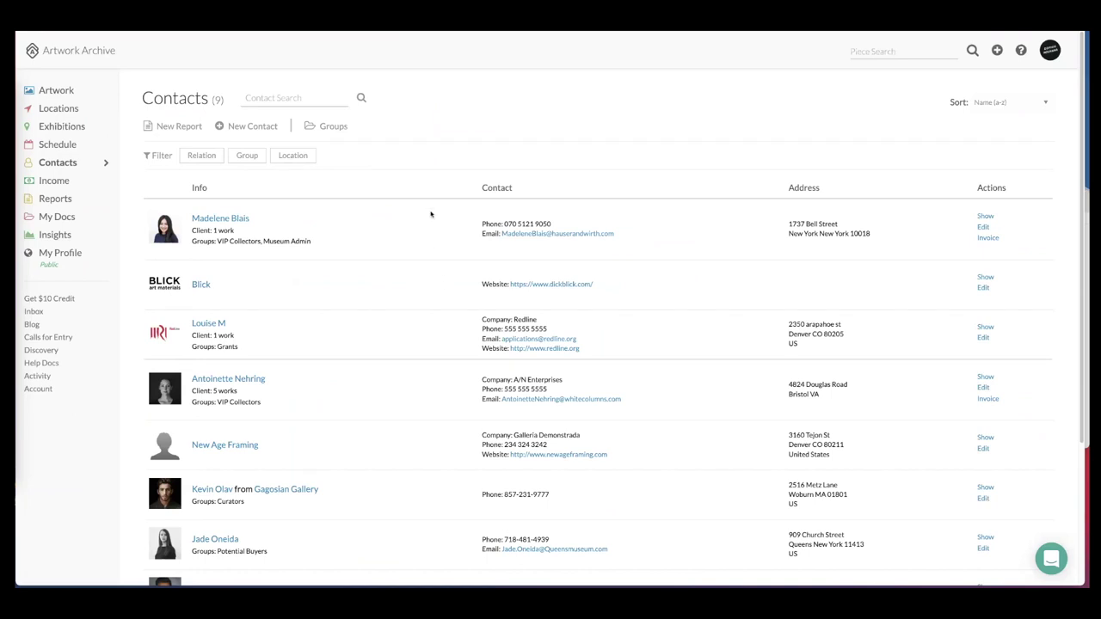
left_click(268, 127)
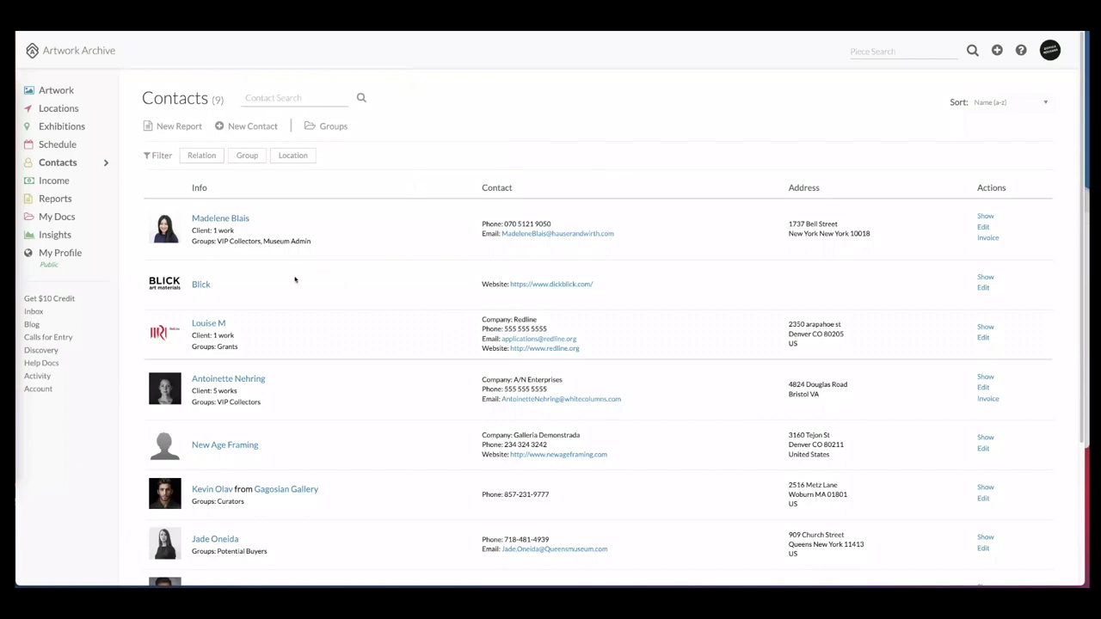
left_click(253, 381)
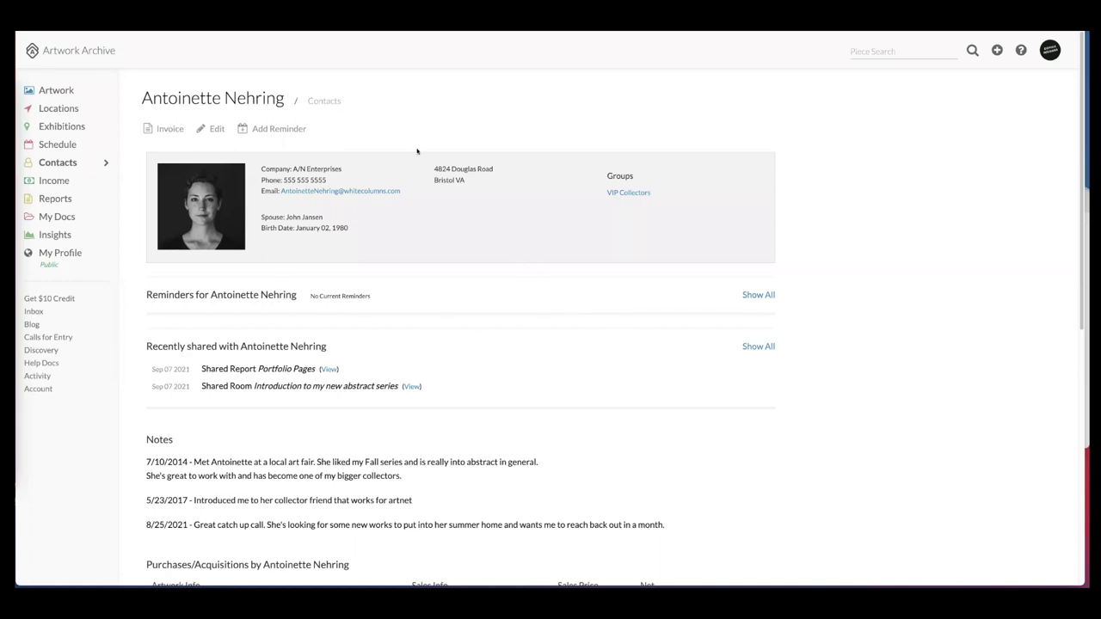
scroll(432, 286, "down", 1)
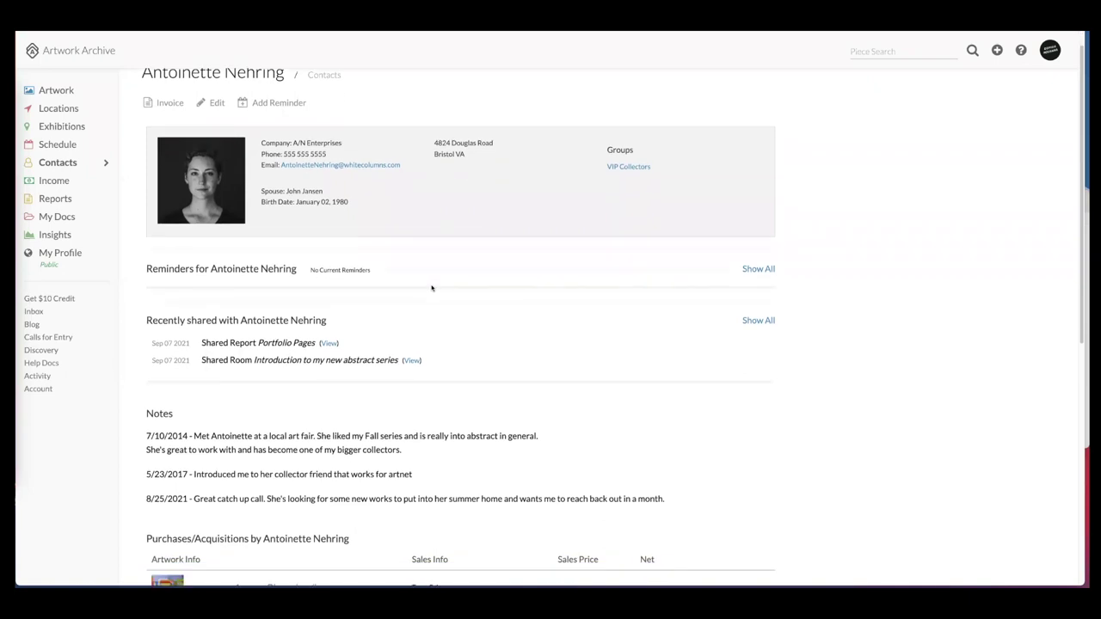
scroll(431, 289, "up", 1)
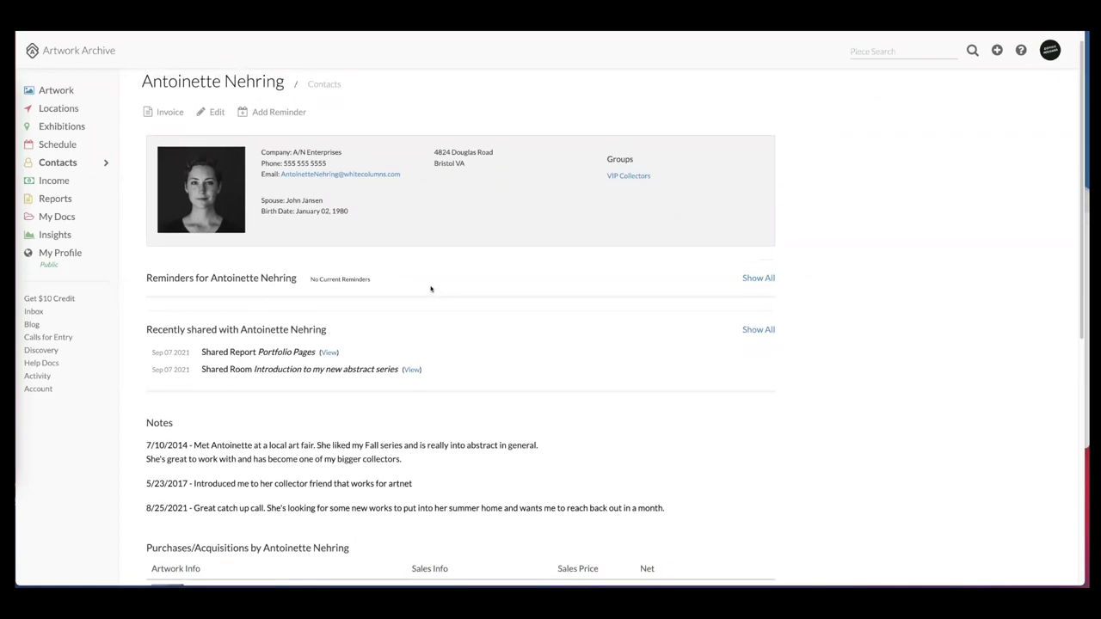
triple_click(207, 352)
left_click_drag(348, 347, 357, 355)
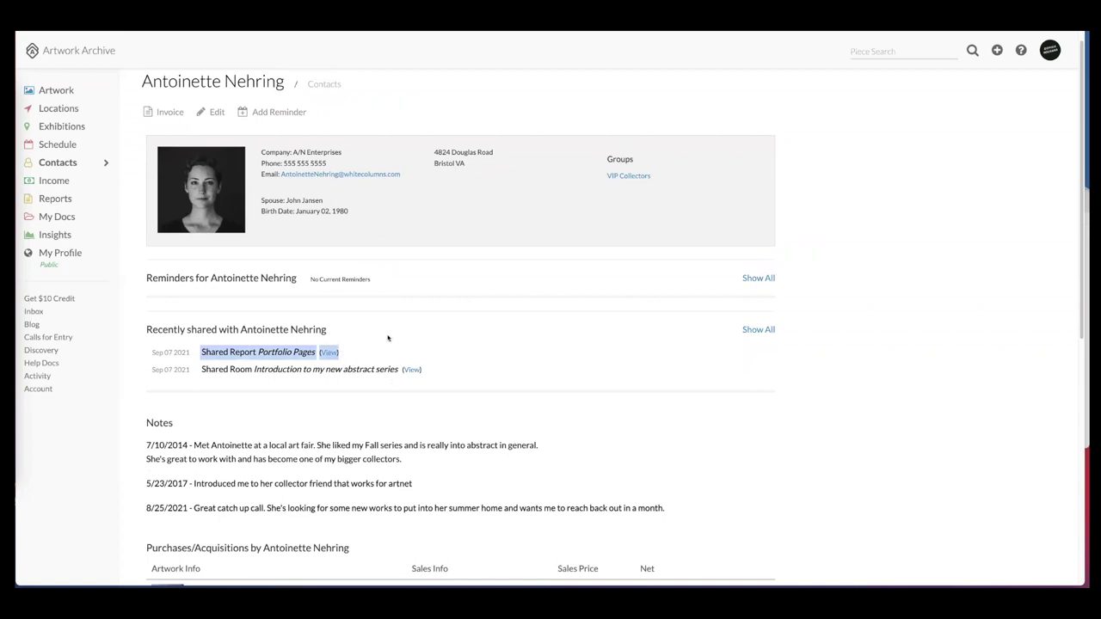
Add a reminder to the contact for October 7, 2021 with the message "follow with this person about commission x" and save it.
scroll(389, 341, "up", 1)
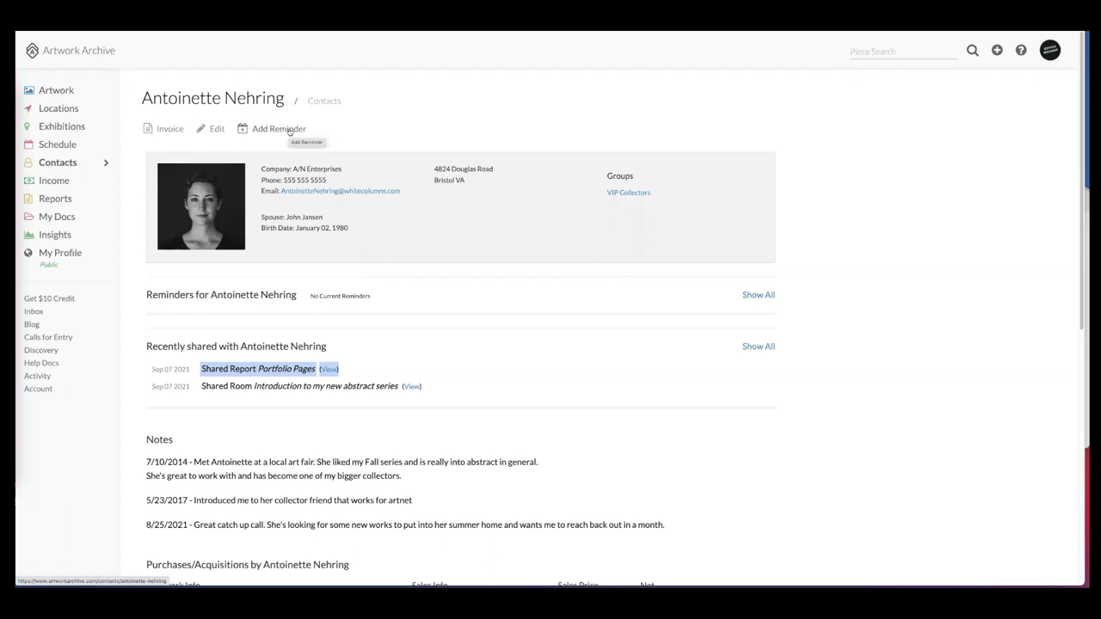
left_click(289, 131)
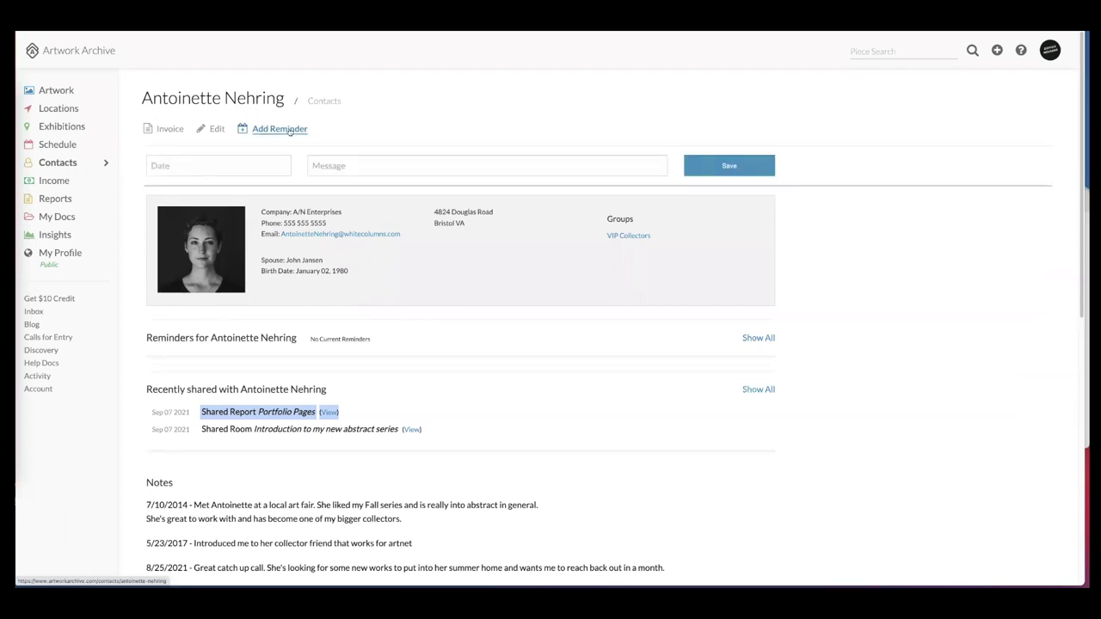
left_click(231, 166)
left_click(251, 321)
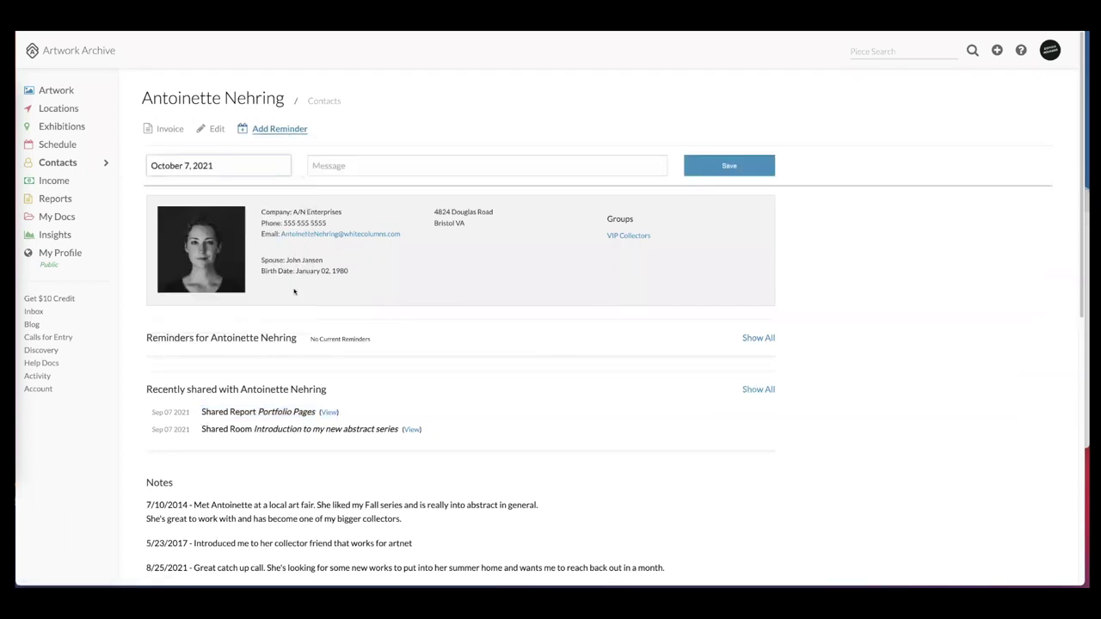
left_click(375, 168)
type("foll")
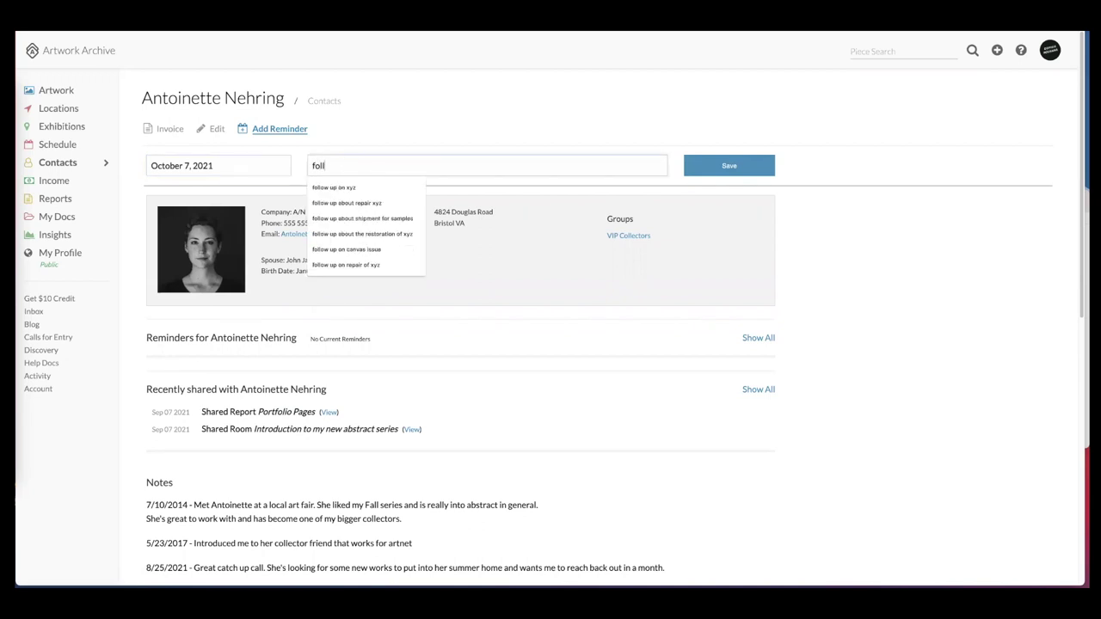
type("ow with th")
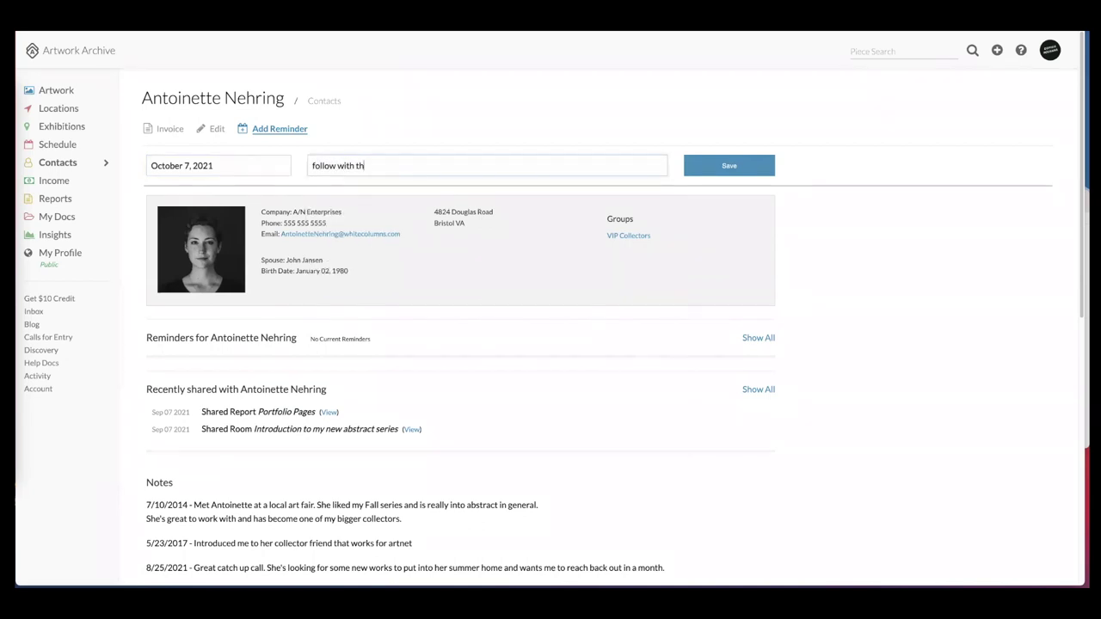
type("is person about commission x")
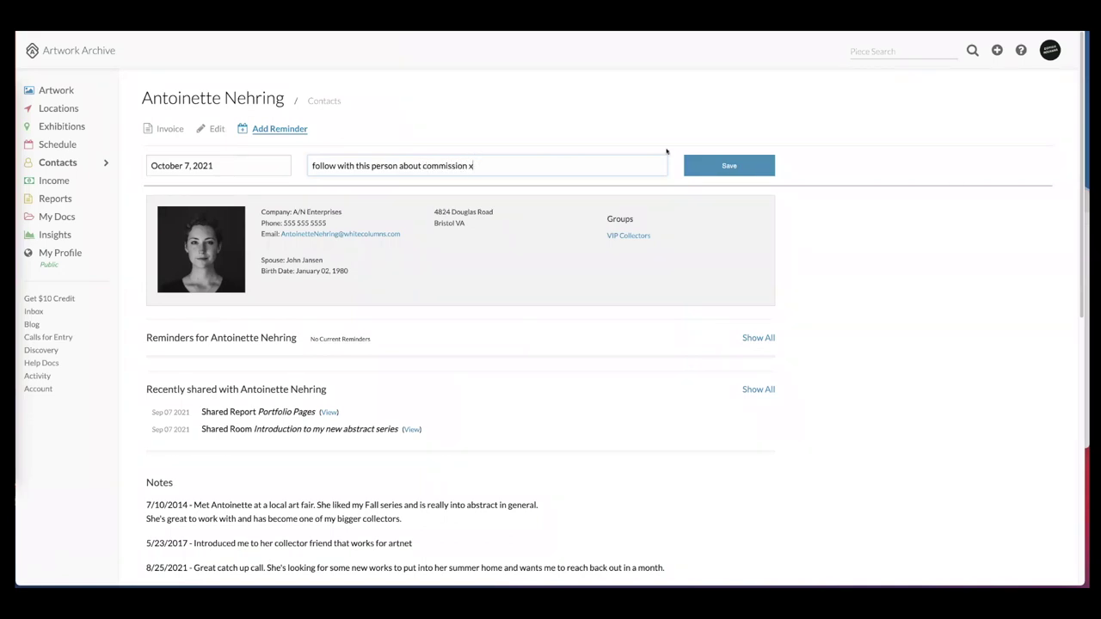
left_click(702, 165)
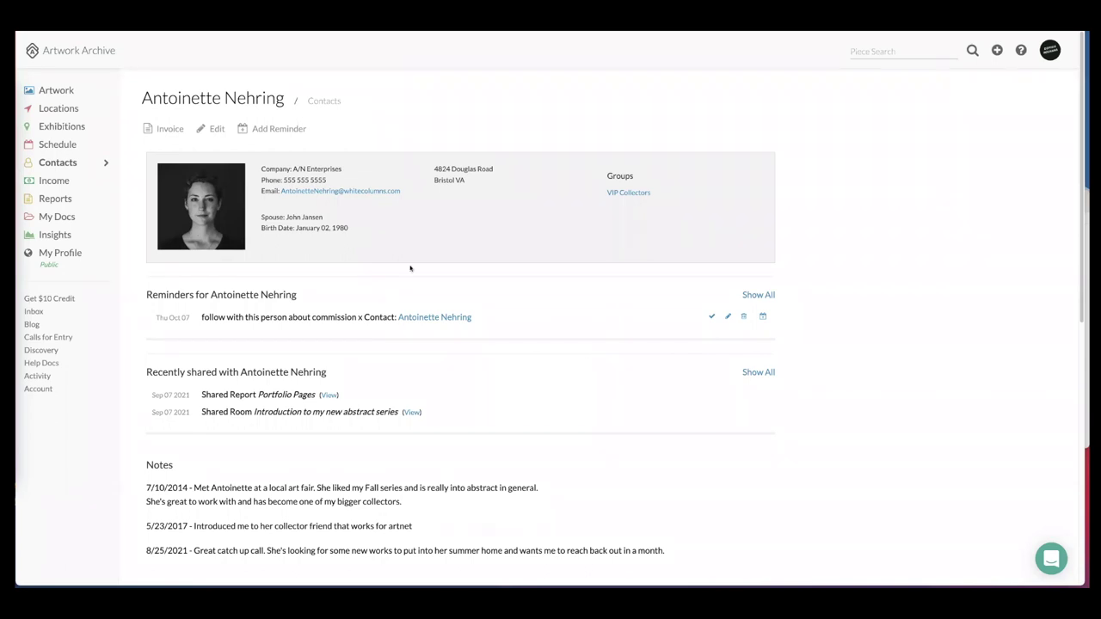
Check the upcoming reminders in the schedule and return to the contacts list.
left_click(67, 147)
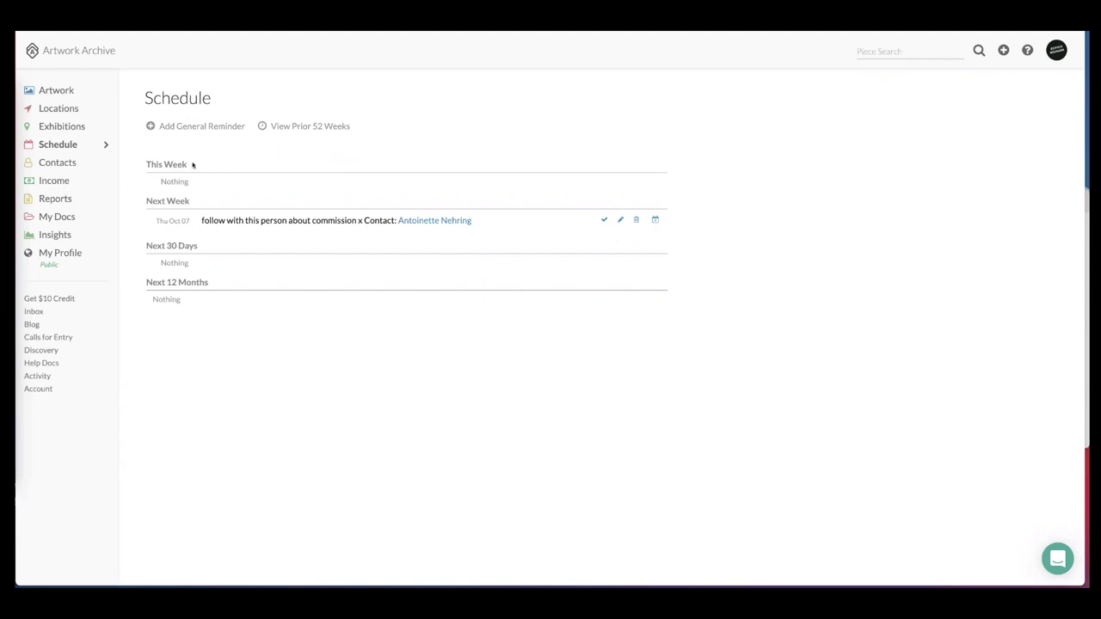
left_click(57, 163)
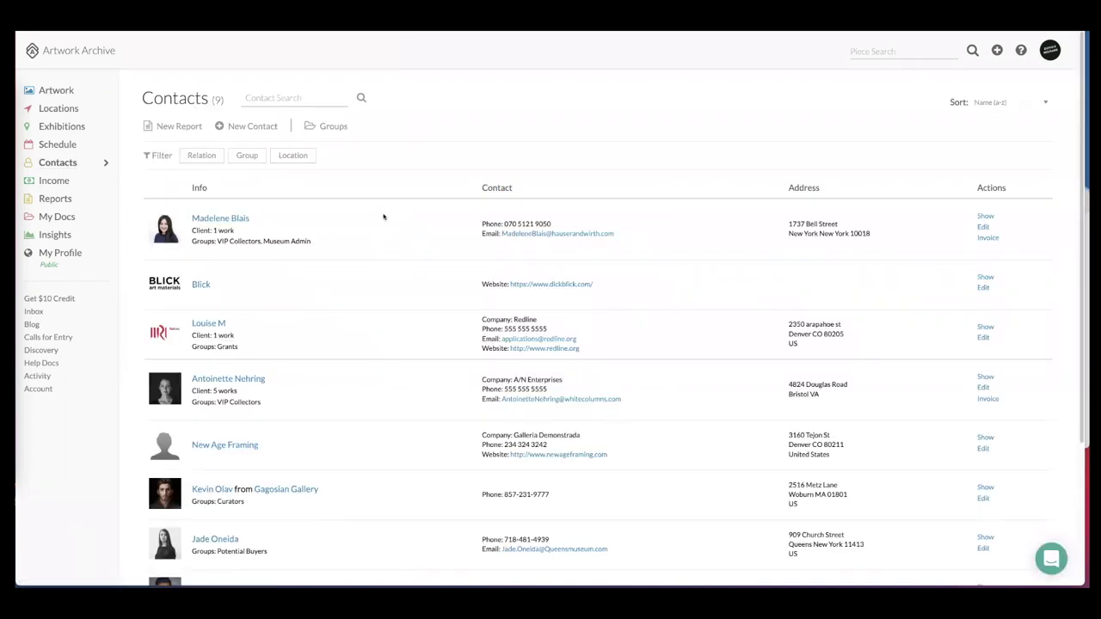
scroll(383, 216, "down", 1)
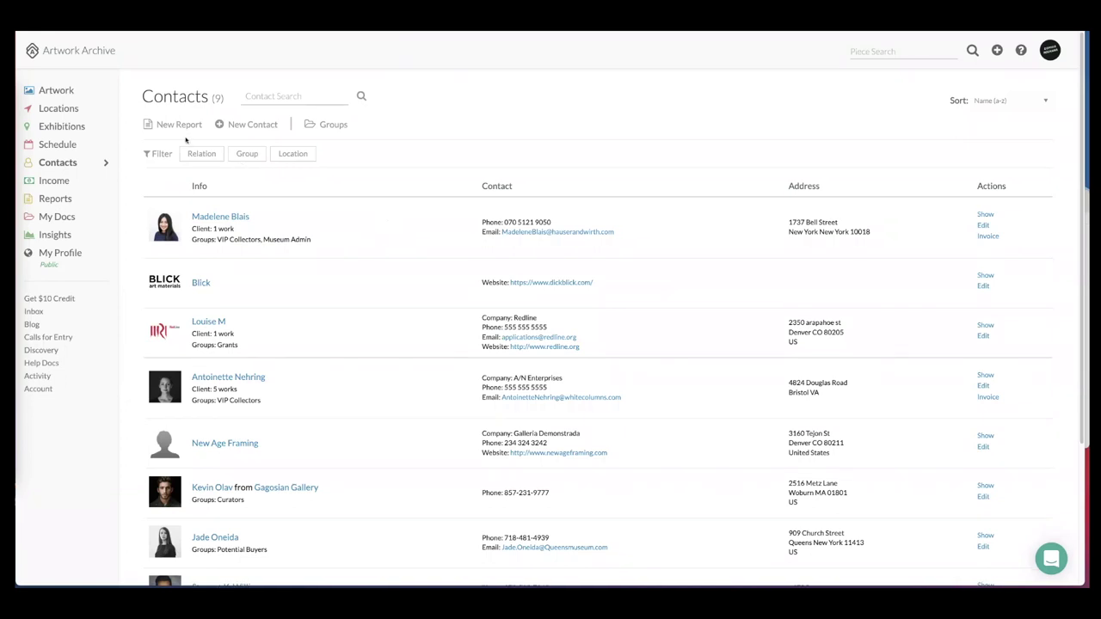
Try to filter the contacts by the VIP Collectors group, and view the report types available for contacts.
left_click(194, 155)
left_click(215, 194)
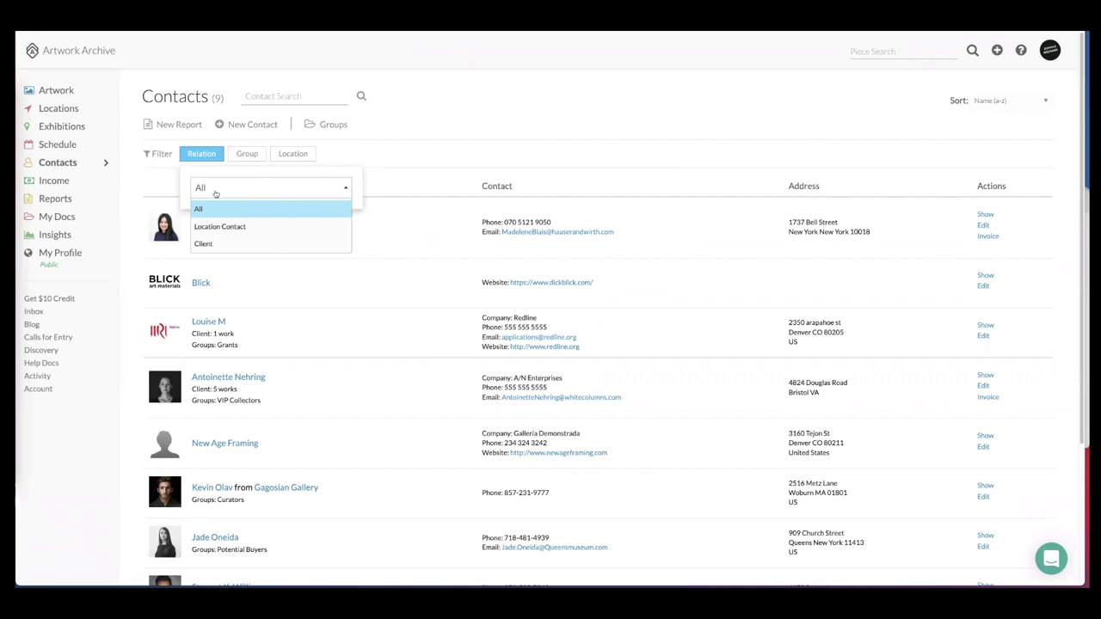
left_click(246, 154)
left_click(255, 186)
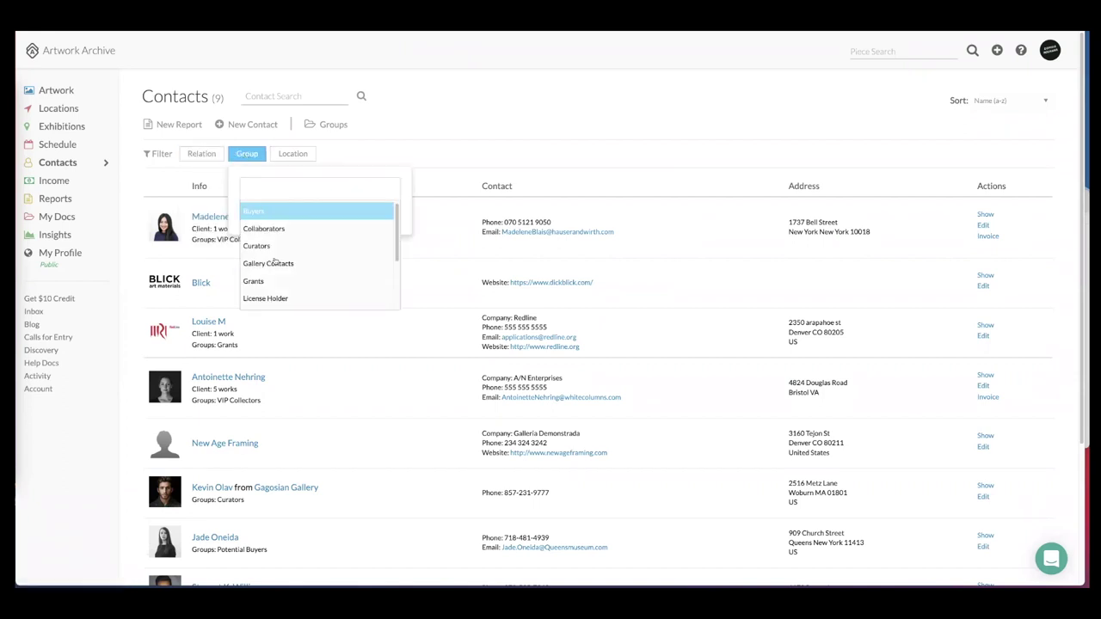
scroll(276, 263, "down", 3)
left_click(268, 301)
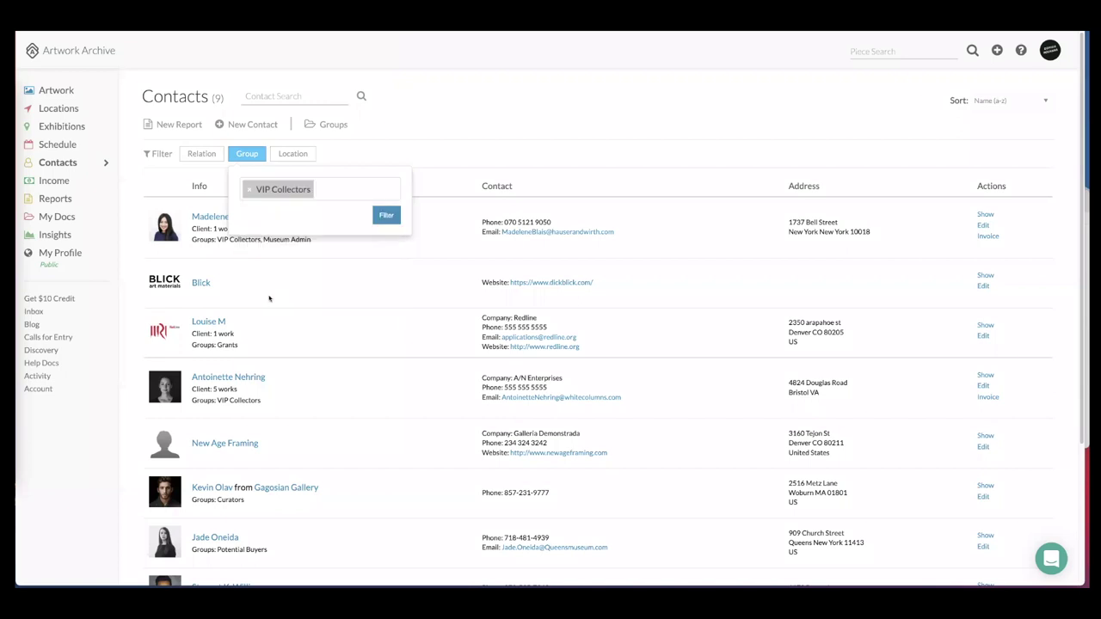
left_click(381, 216)
left_click(180, 125)
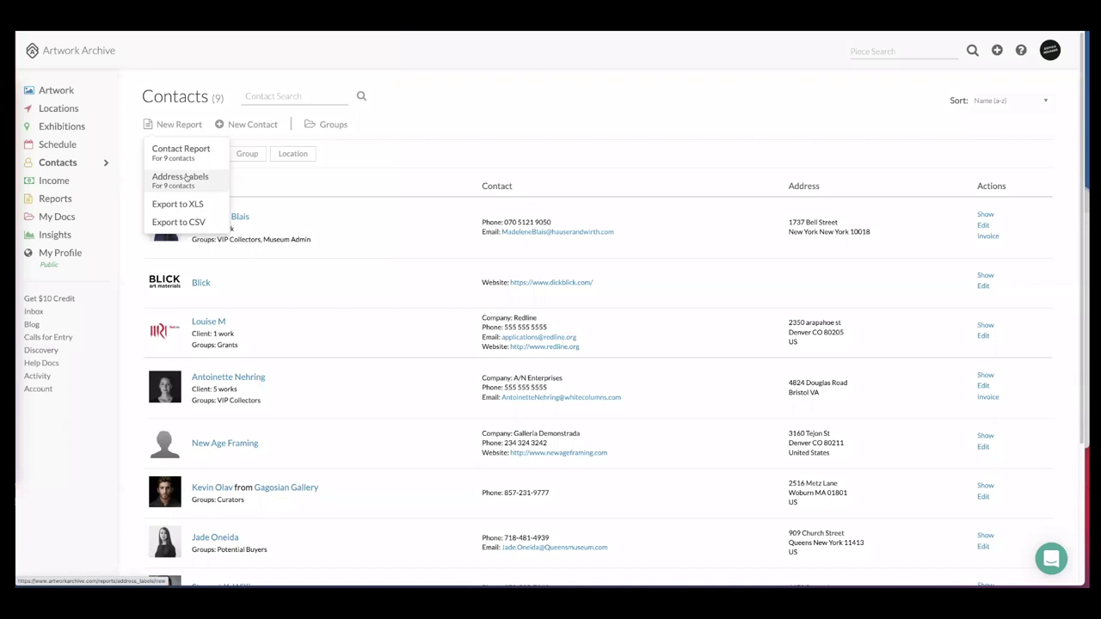
left_click(416, 108)
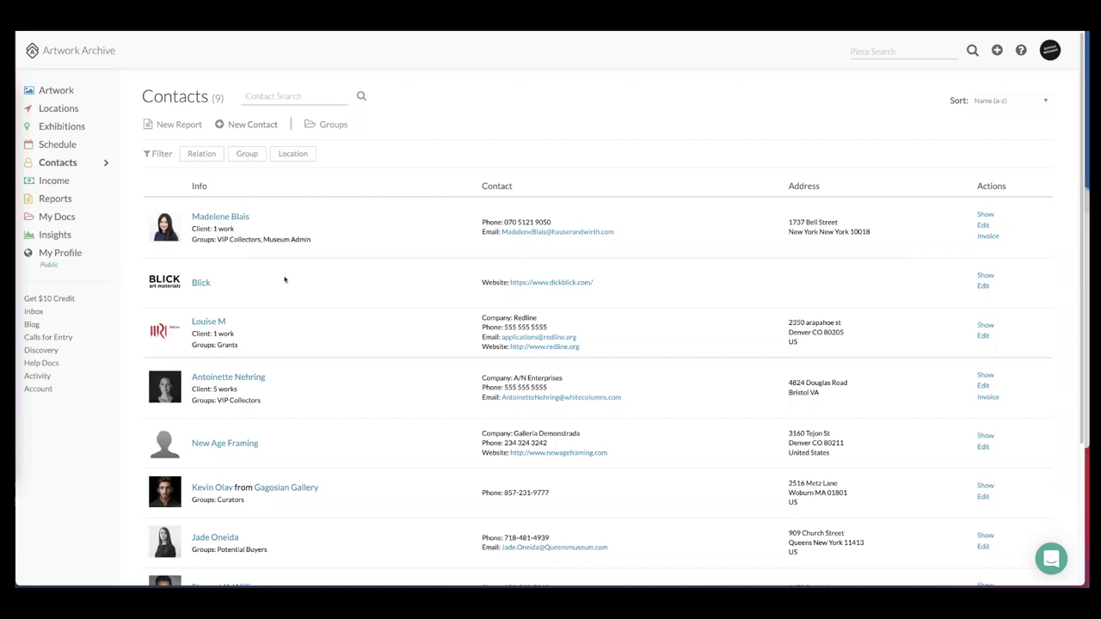
View the contact recipients available for sharing the private room "Introduction to my new abstract series", and close the form without sending.
left_click(56, 90)
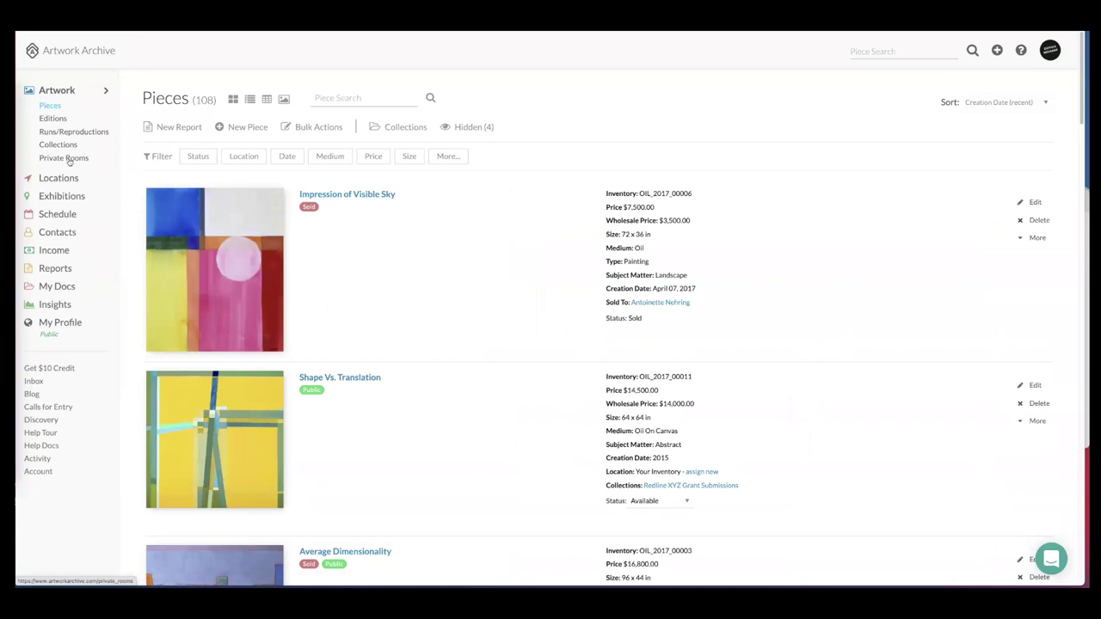
left_click(69, 160)
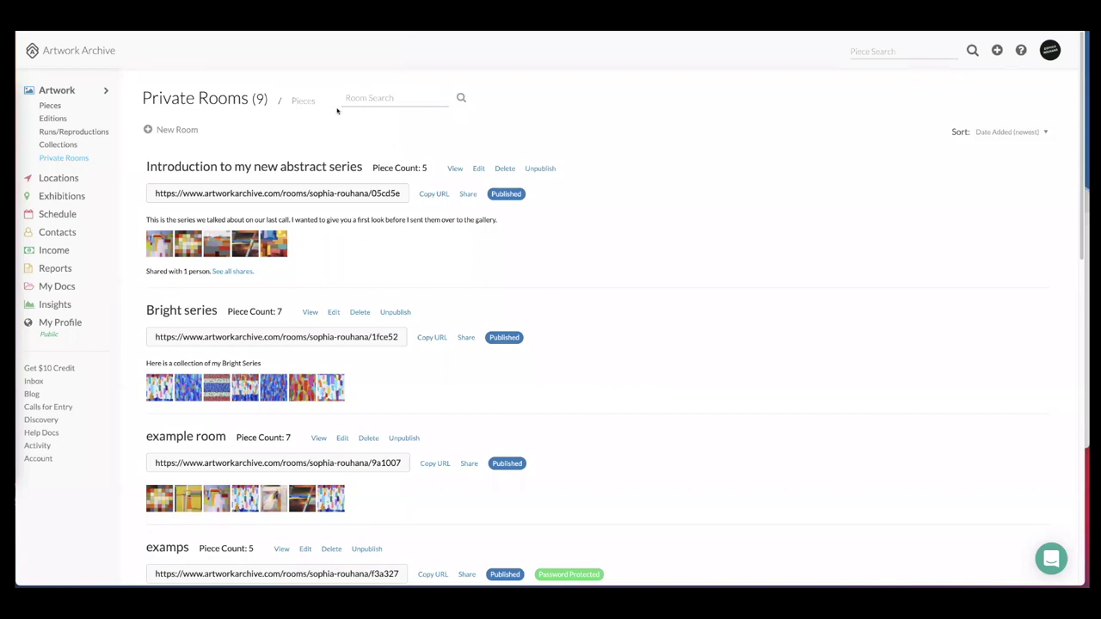
left_click_drag(143, 166, 362, 167)
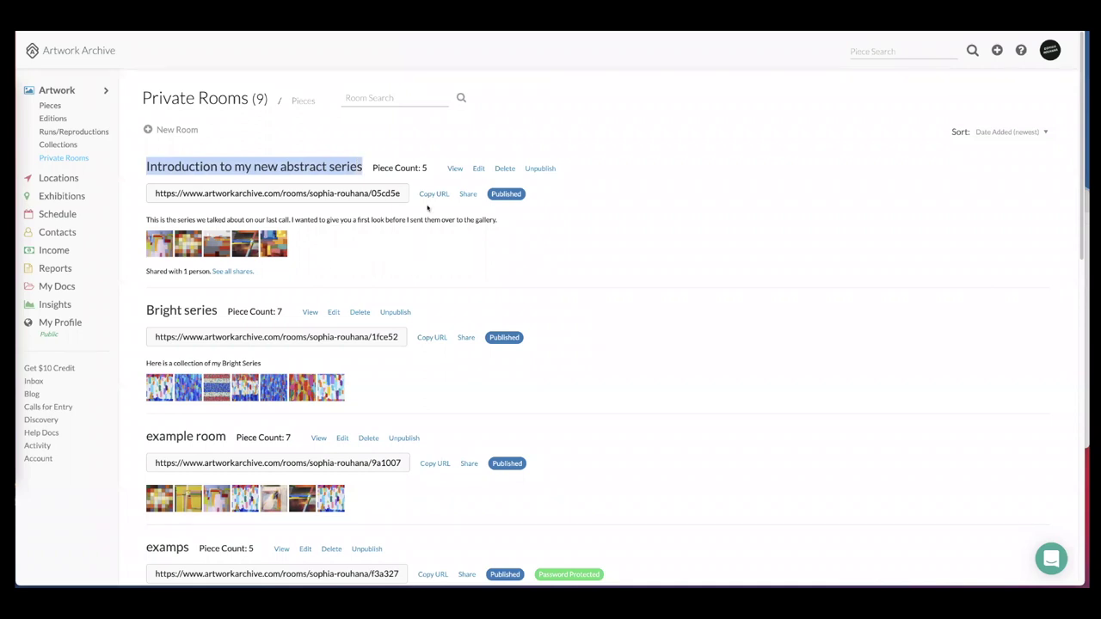
left_click(459, 194)
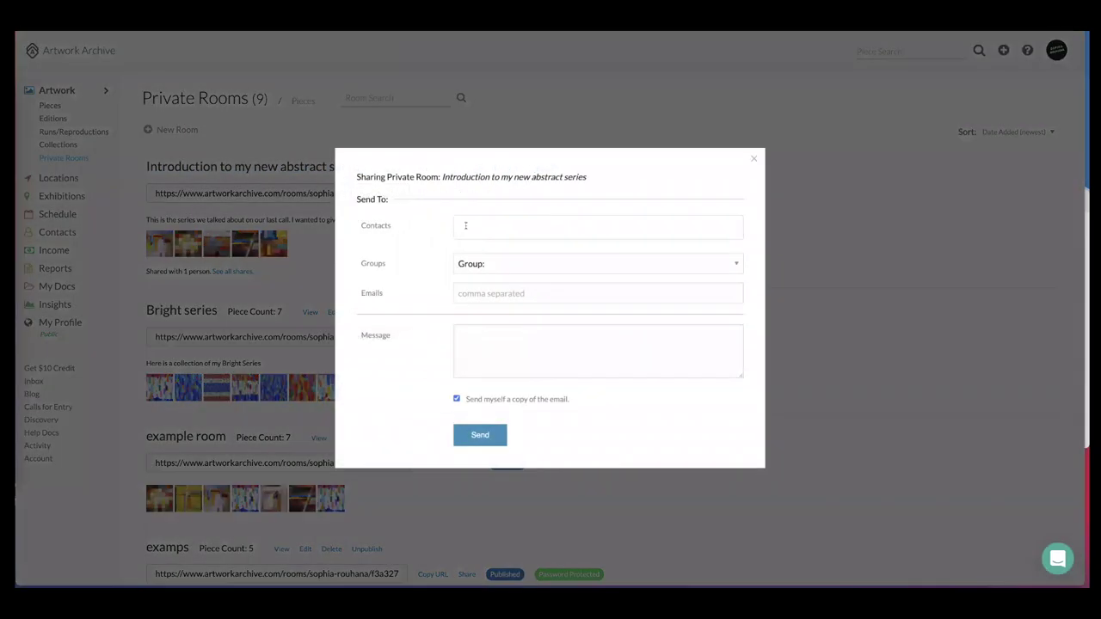
left_click(468, 234)
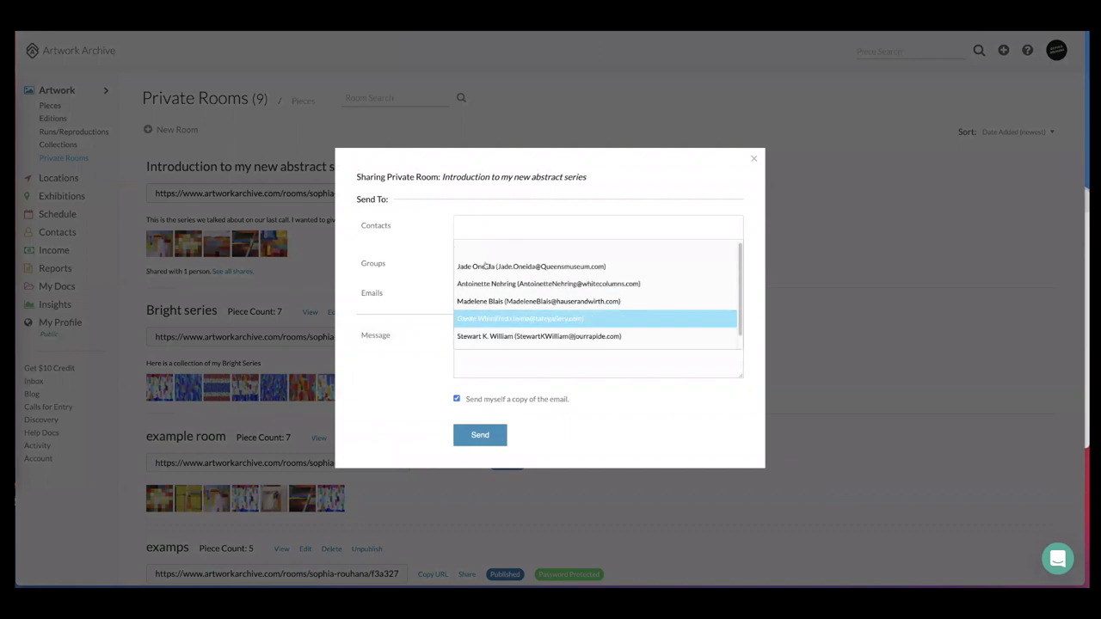
left_click(415, 225)
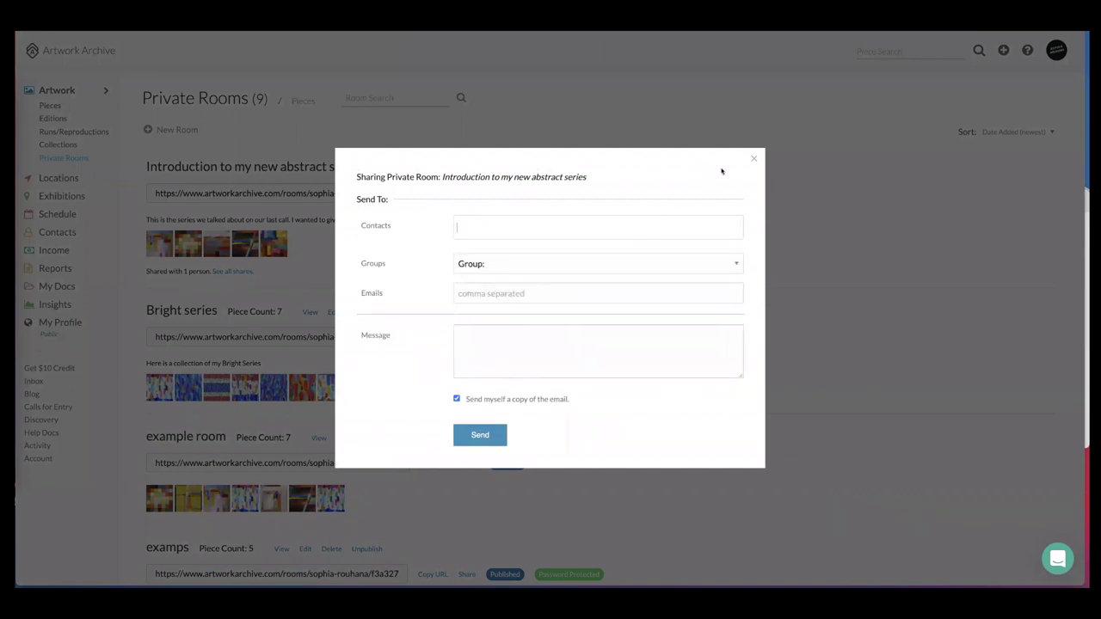
left_click(753, 159)
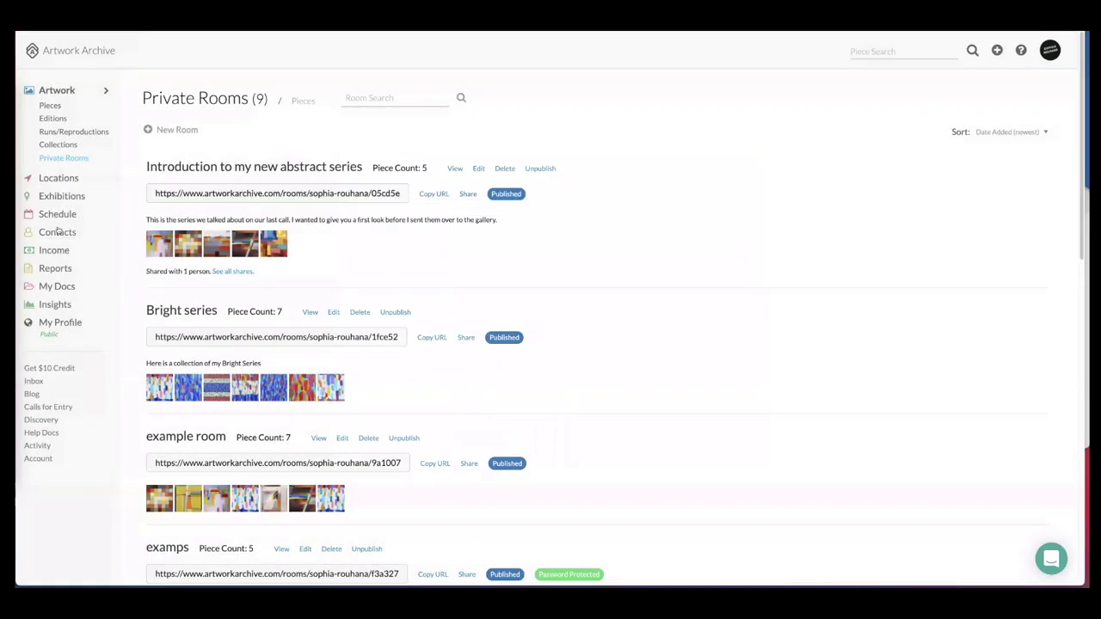
Review the groups and notes on the record of the contact in the Potential Buyers group, and return to the contacts list.
left_click(58, 231)
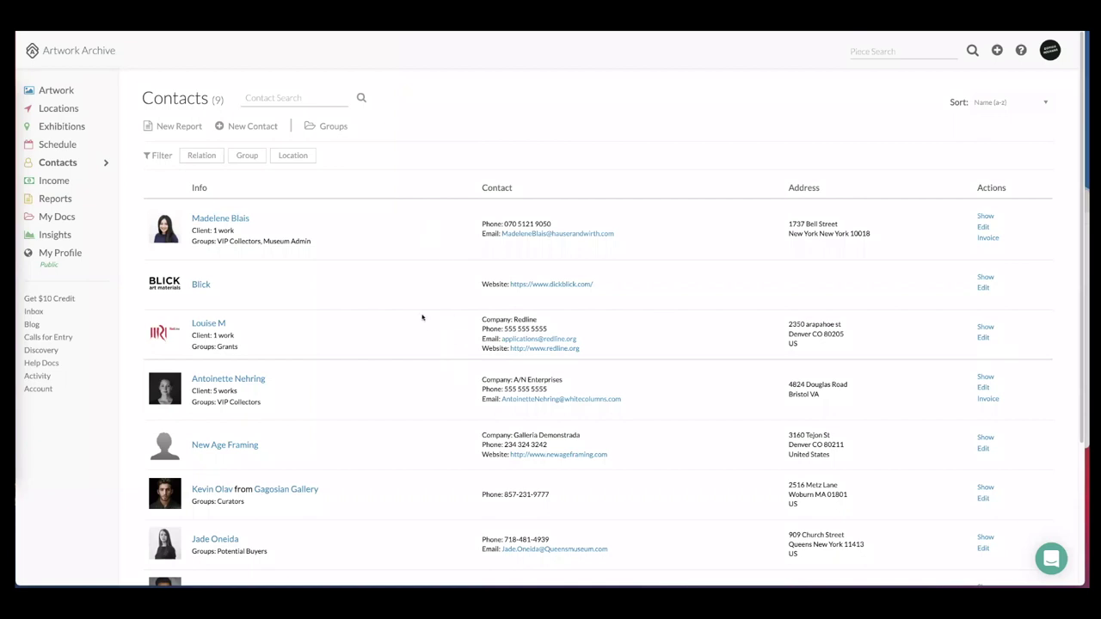
scroll(422, 318, "down", 1)
scroll(378, 430, "down", 1)
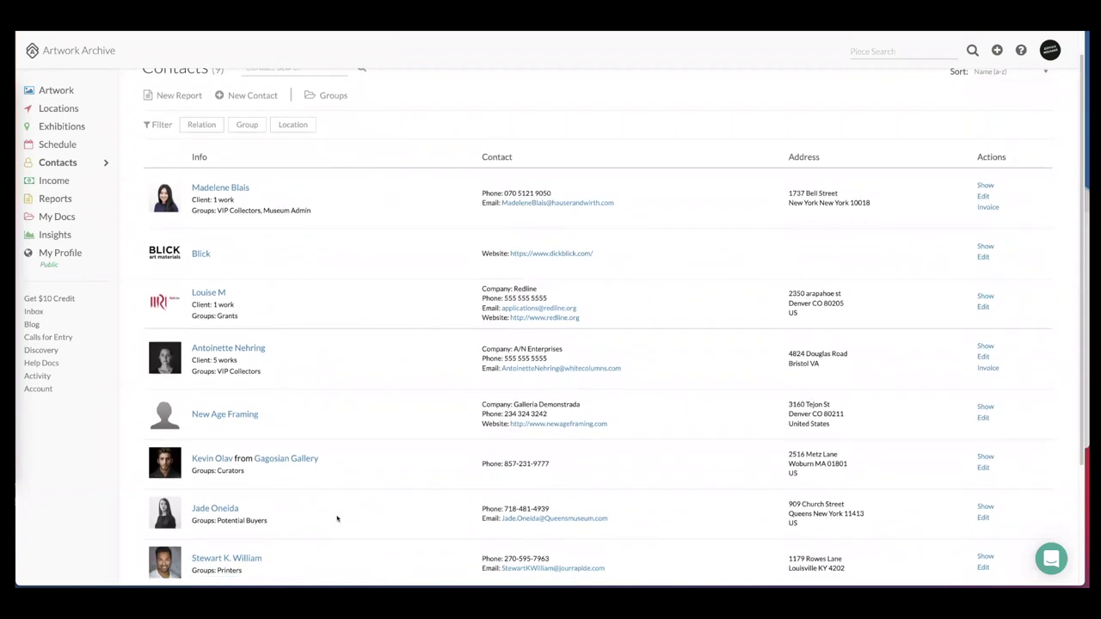
scroll(344, 507, "down", 1)
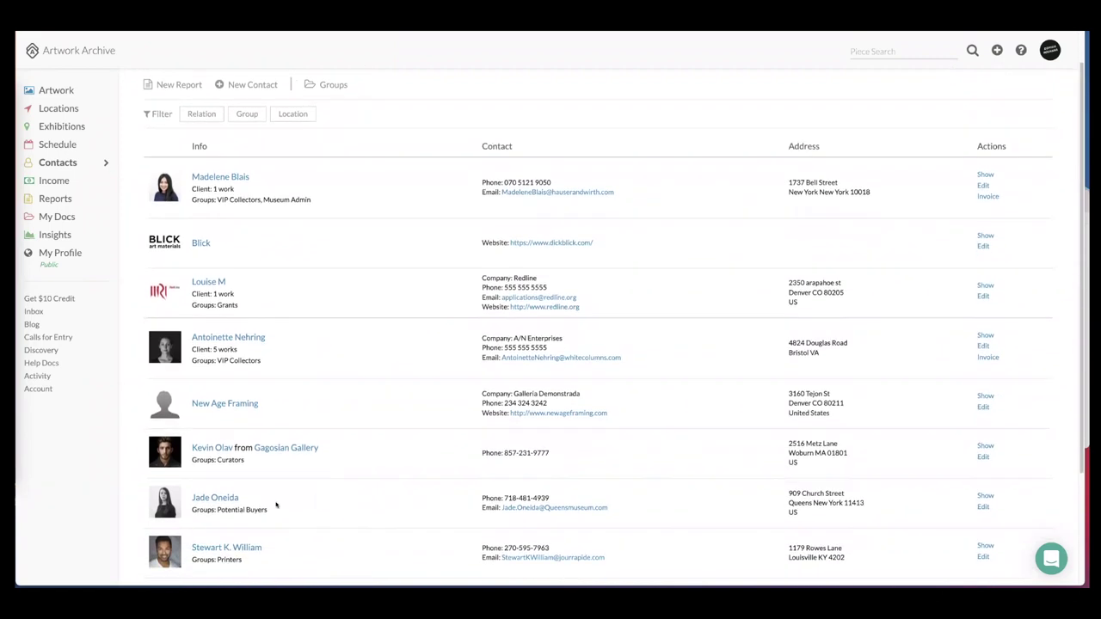
left_click(229, 500)
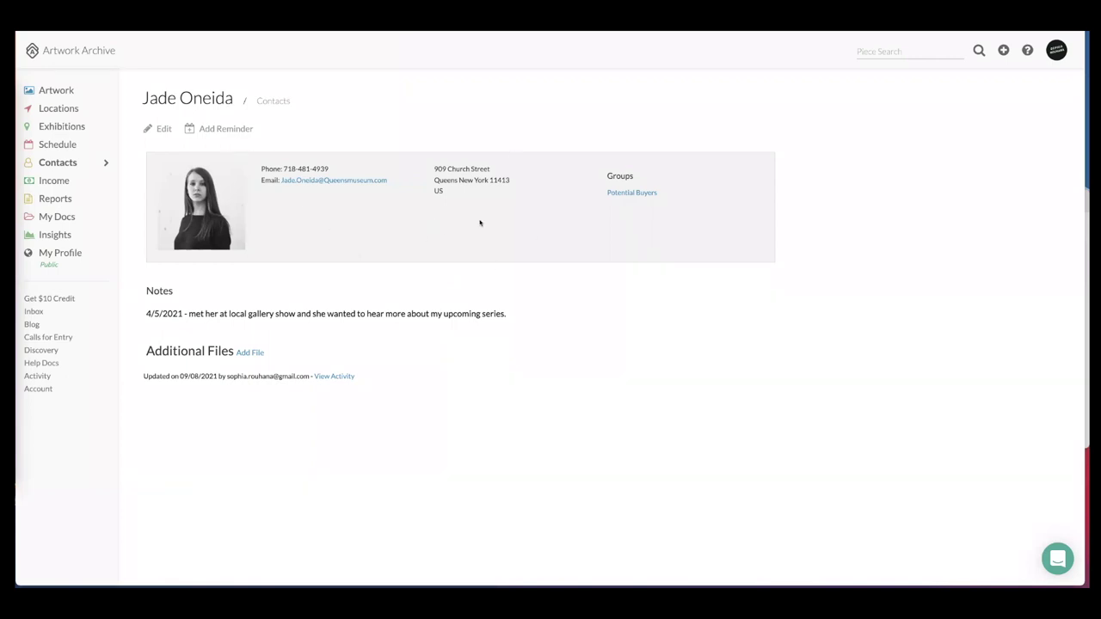
left_click_drag(605, 176, 646, 176)
left_click(63, 164)
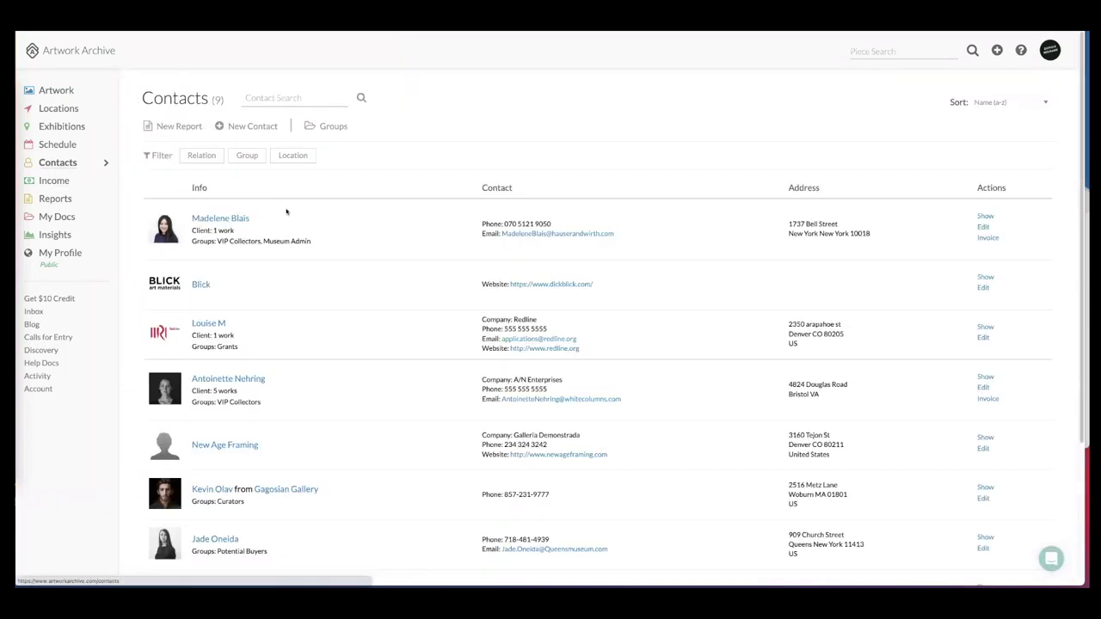
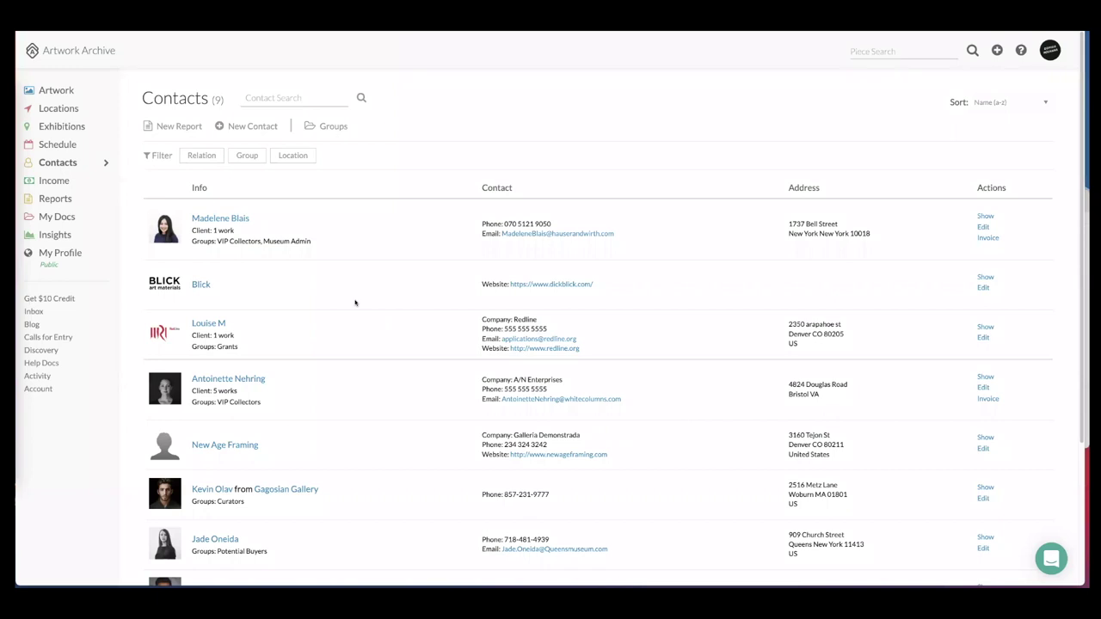
scroll(372, 336, "down", 2)
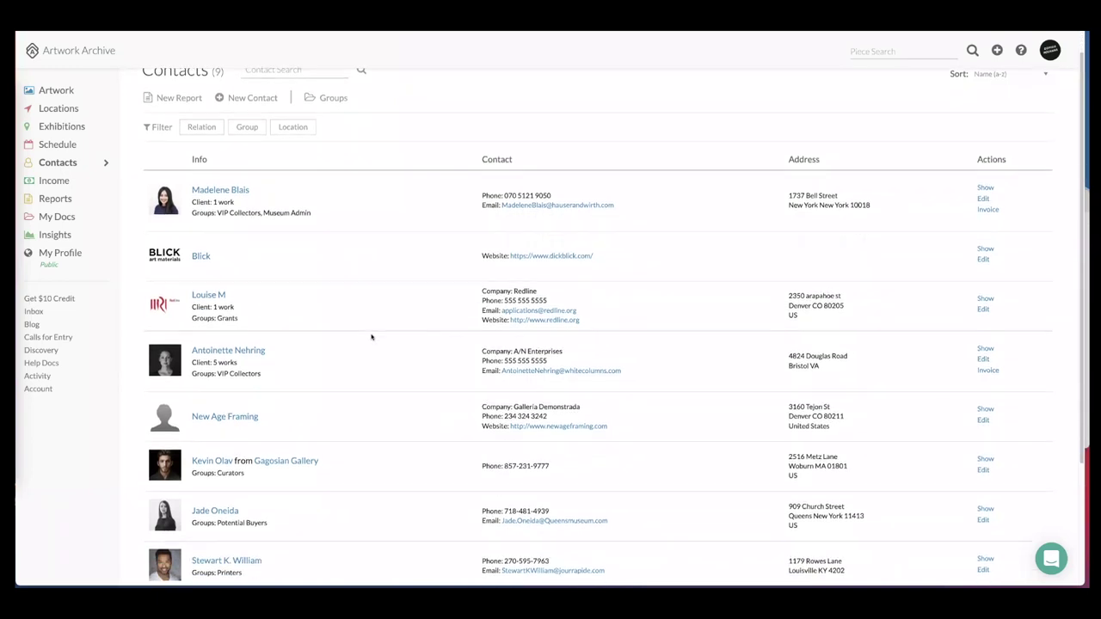
Open the record of the A/N Enterprises contact in the VIP Collectors group and review its reminders, shared items and notes.
scroll(372, 337, "up", 2)
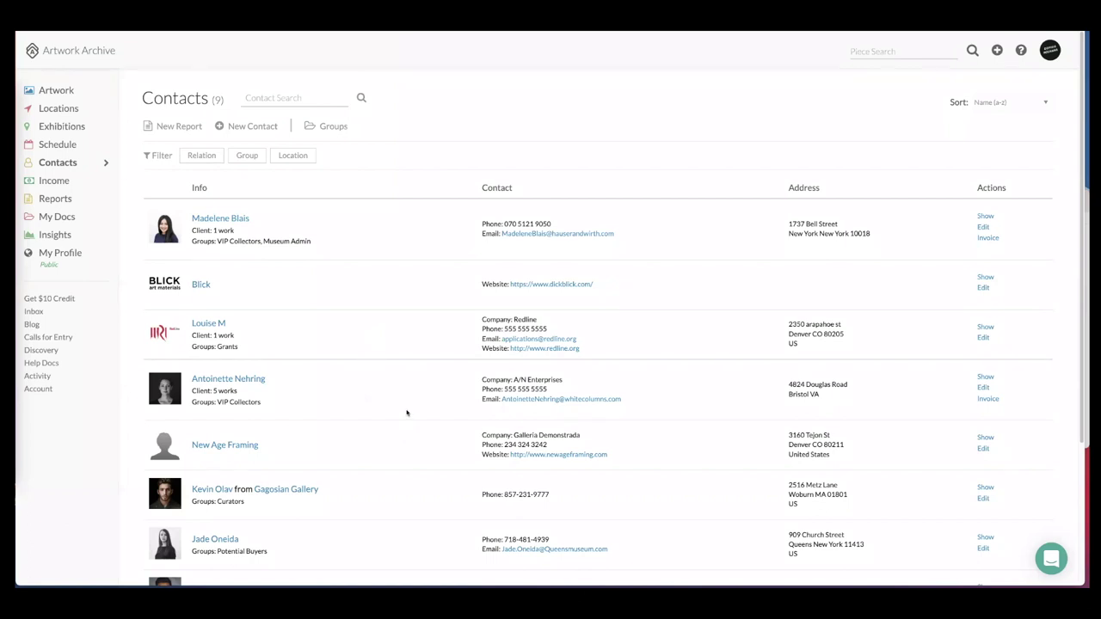
scroll(383, 375, "down", 1)
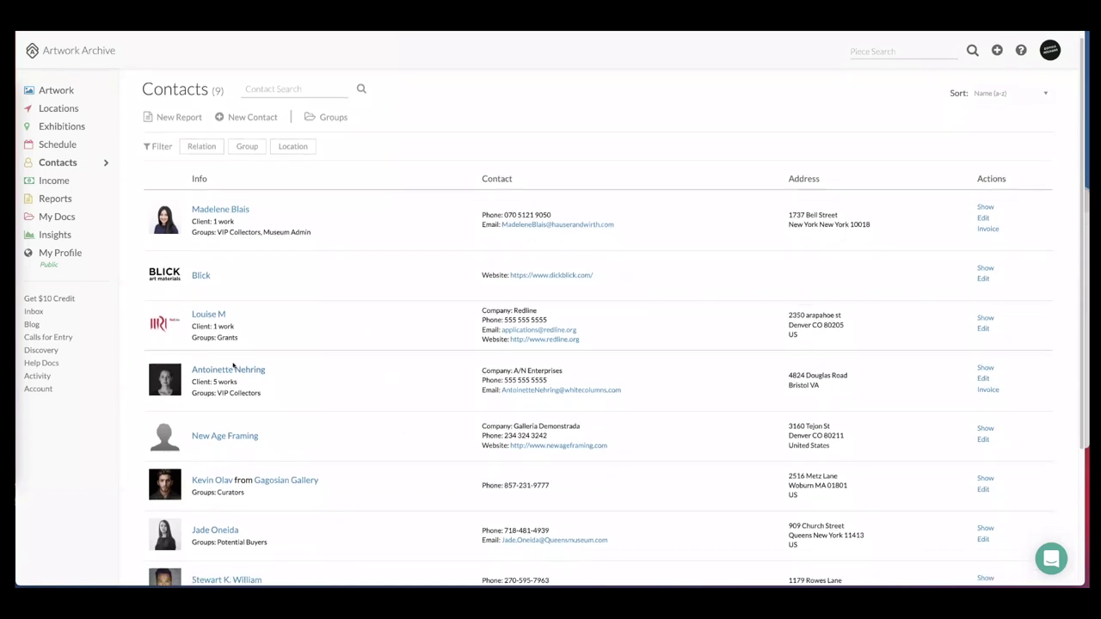
left_click(234, 369)
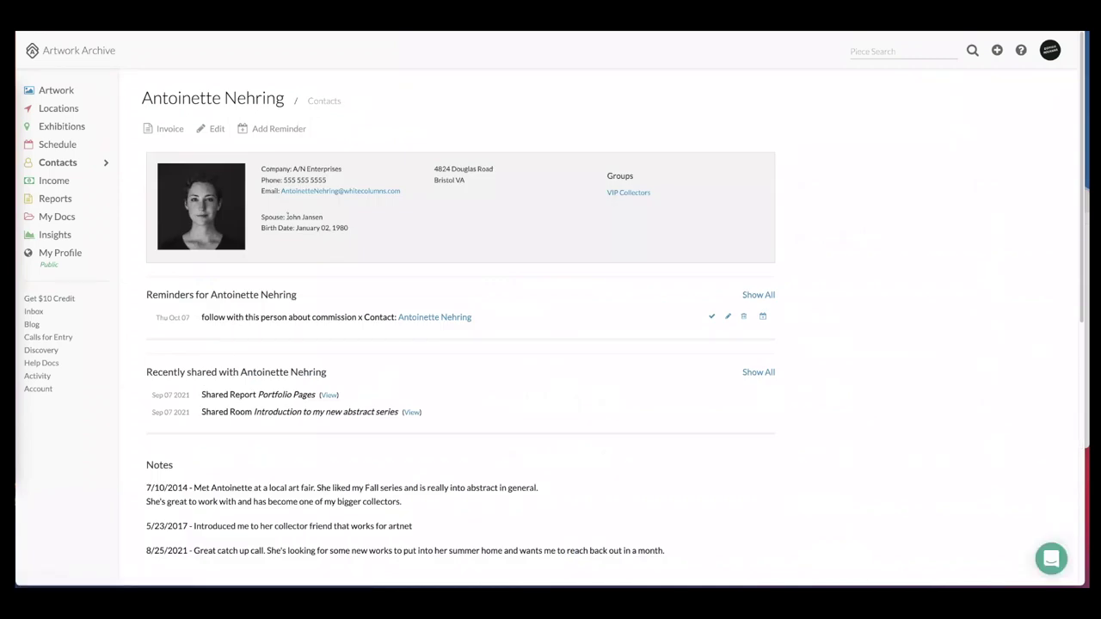
scroll(545, 332, "down", 1)
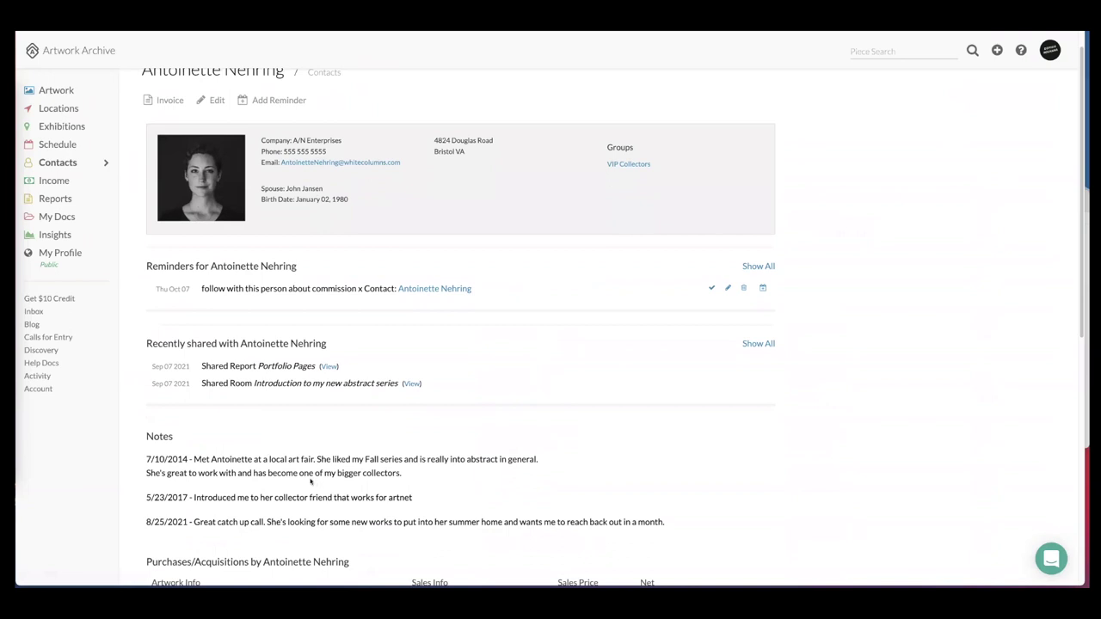
scroll(292, 478, "down", 1)
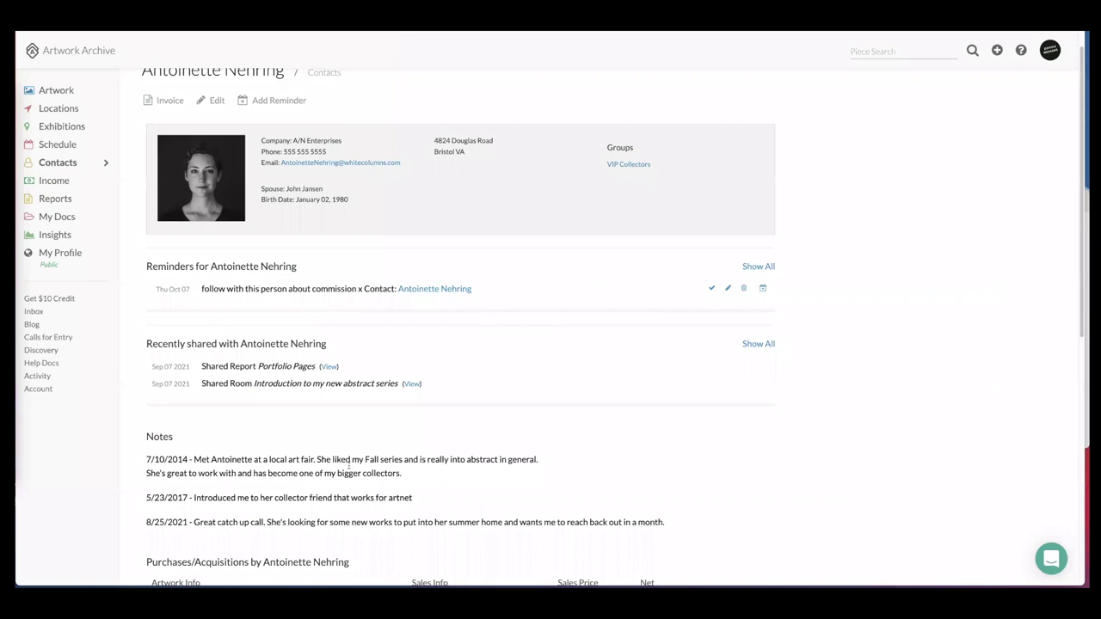
scroll(188, 361, "up", 1)
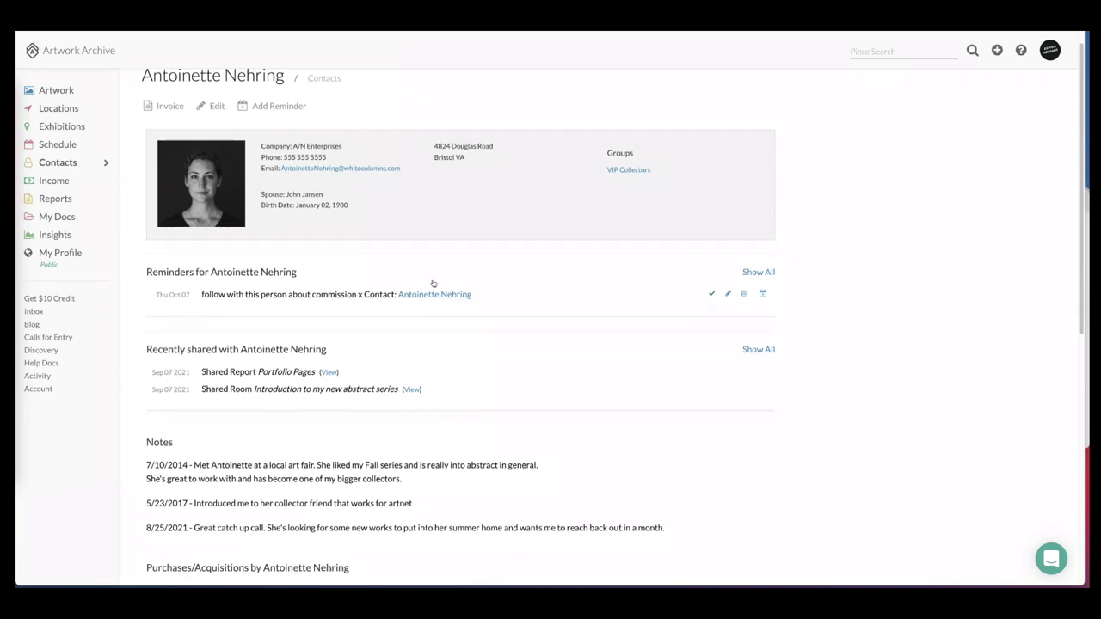
Review the contact's purchases and view the actions available for the sale of Average Dimensionality.
scroll(433, 284, "down", 3)
scroll(432, 284, "down", 3)
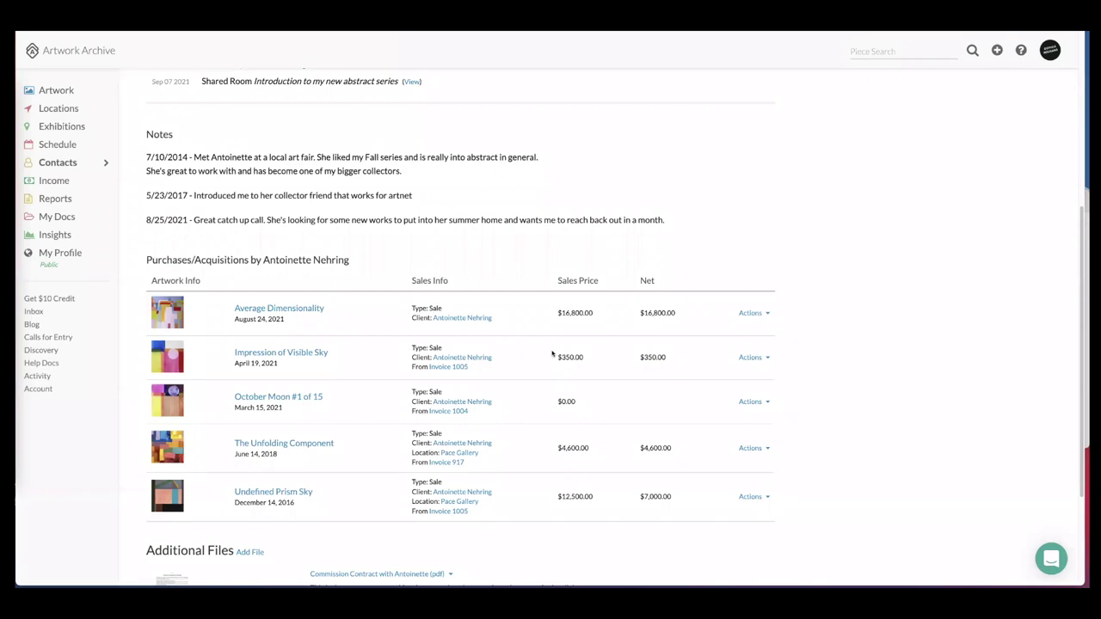
left_click(767, 314)
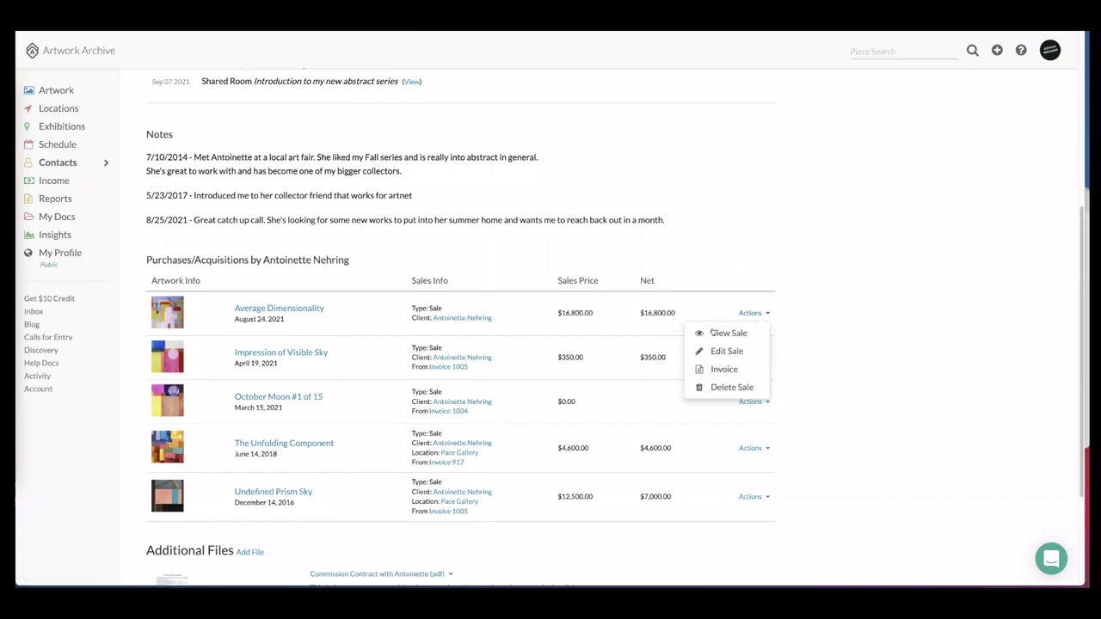
left_click(707, 251)
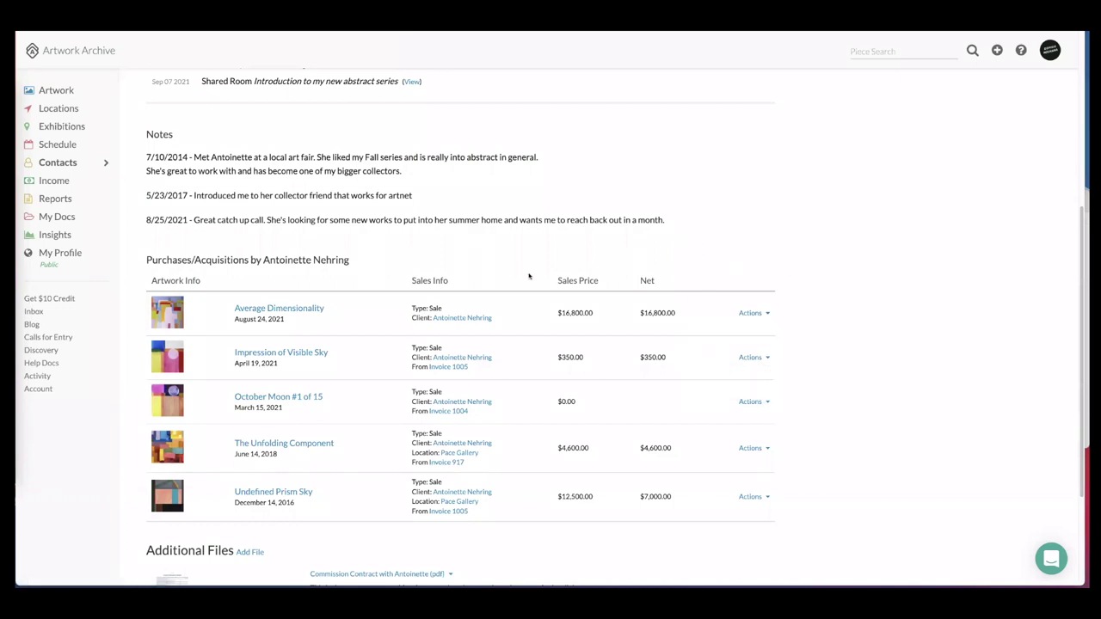
Open the commission contract PDF in the contact's additional files, and view the options available for that file.
scroll(529, 276, "down", 3)
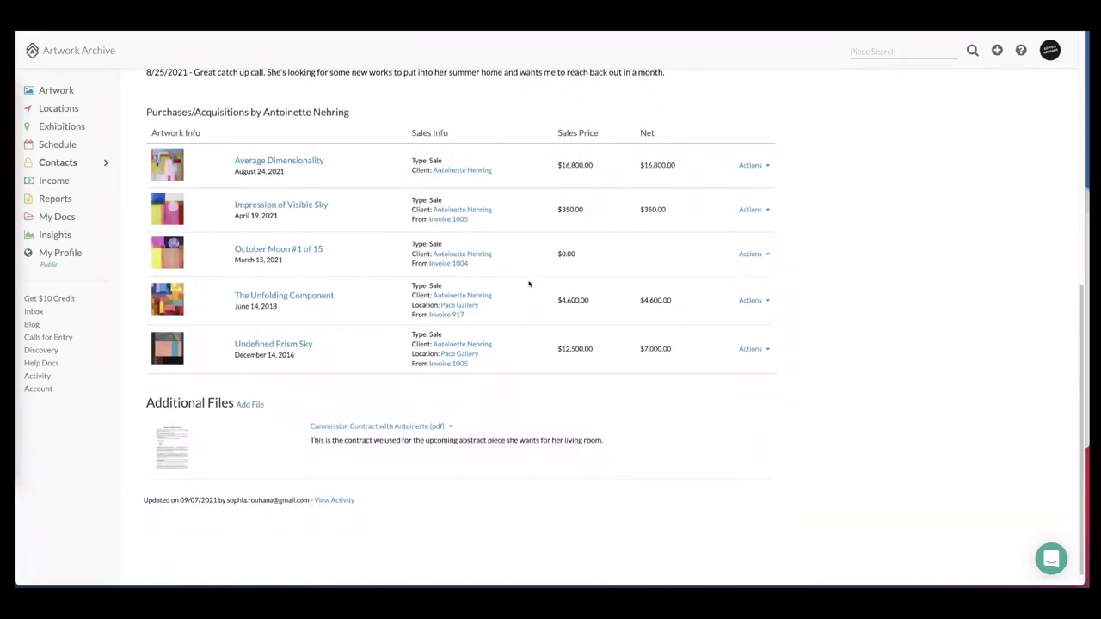
left_click(346, 428)
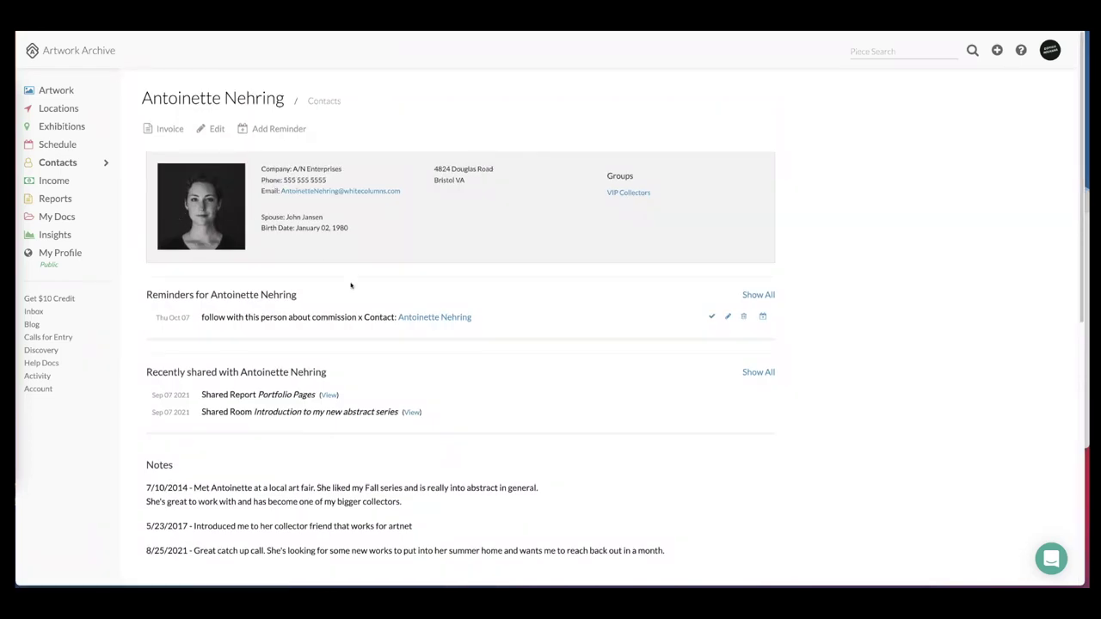
scroll(352, 287, "down", 10)
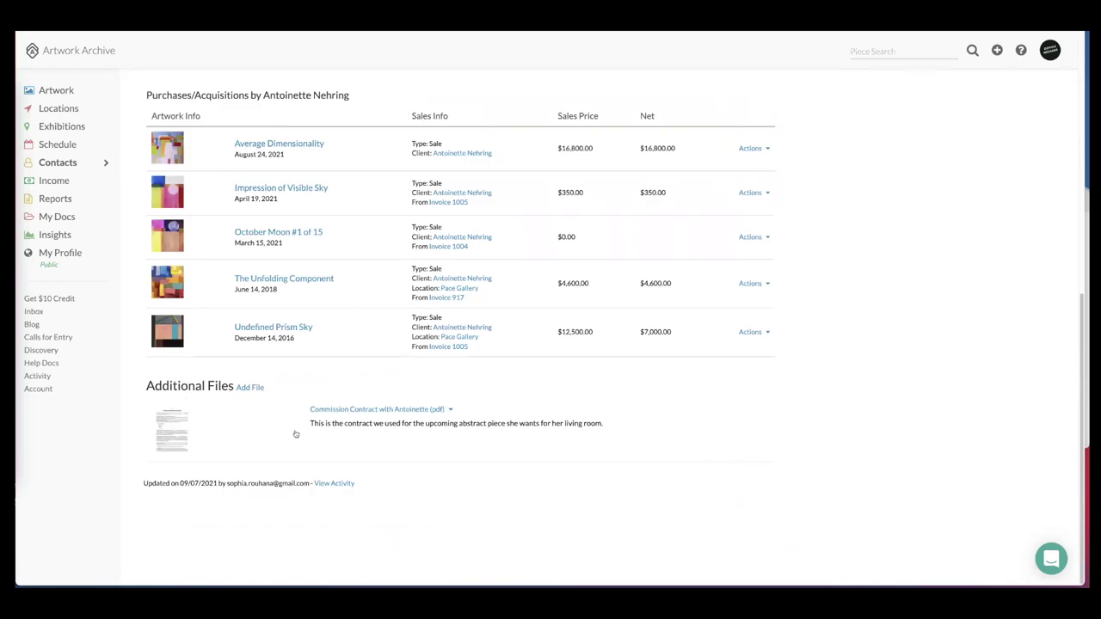
scroll(364, 408, "up", 10)
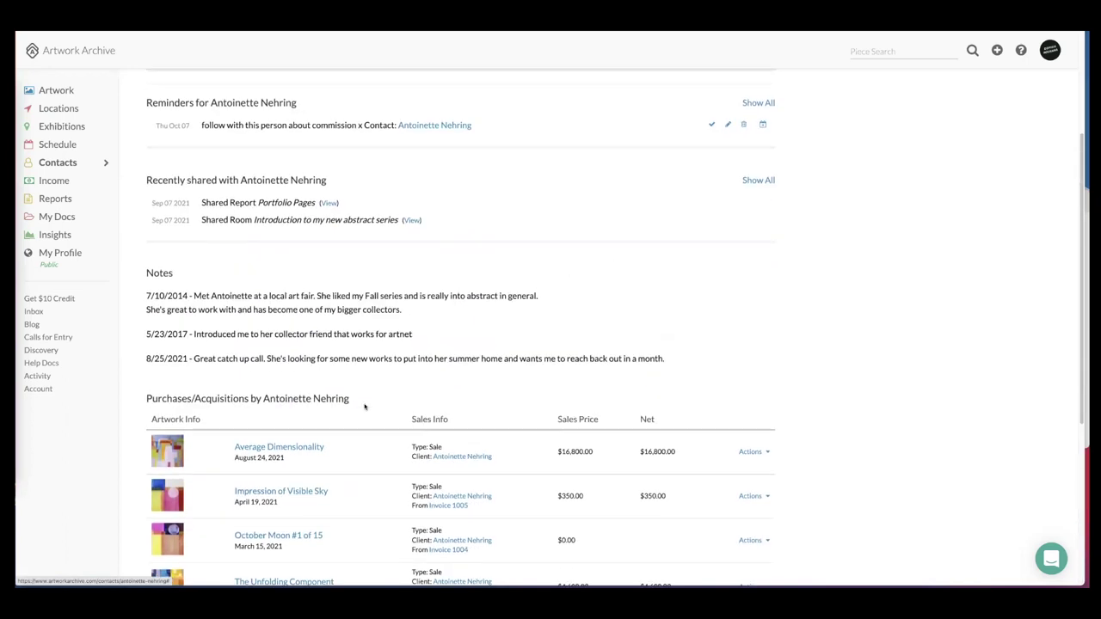
scroll(387, 351, "down", 5)
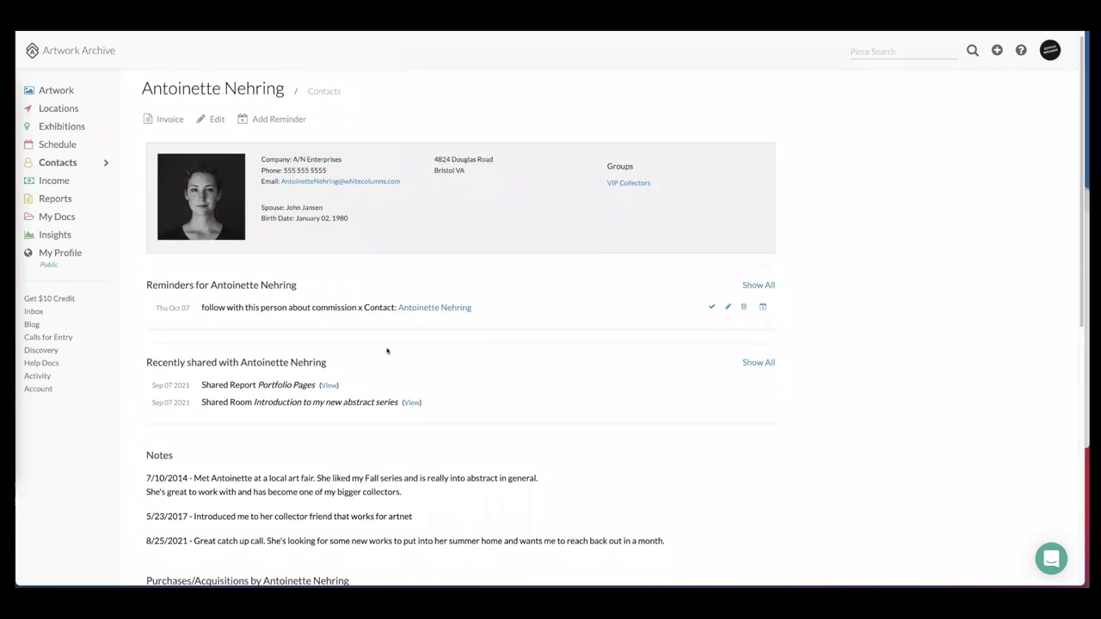
scroll(387, 350, "down", 4)
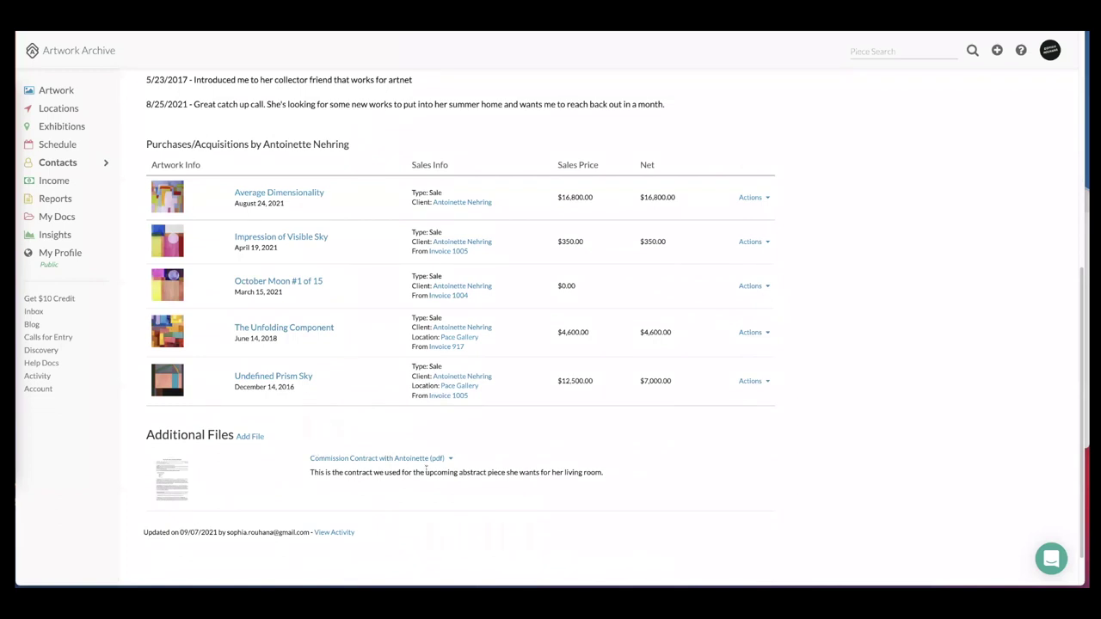
left_click(450, 459)
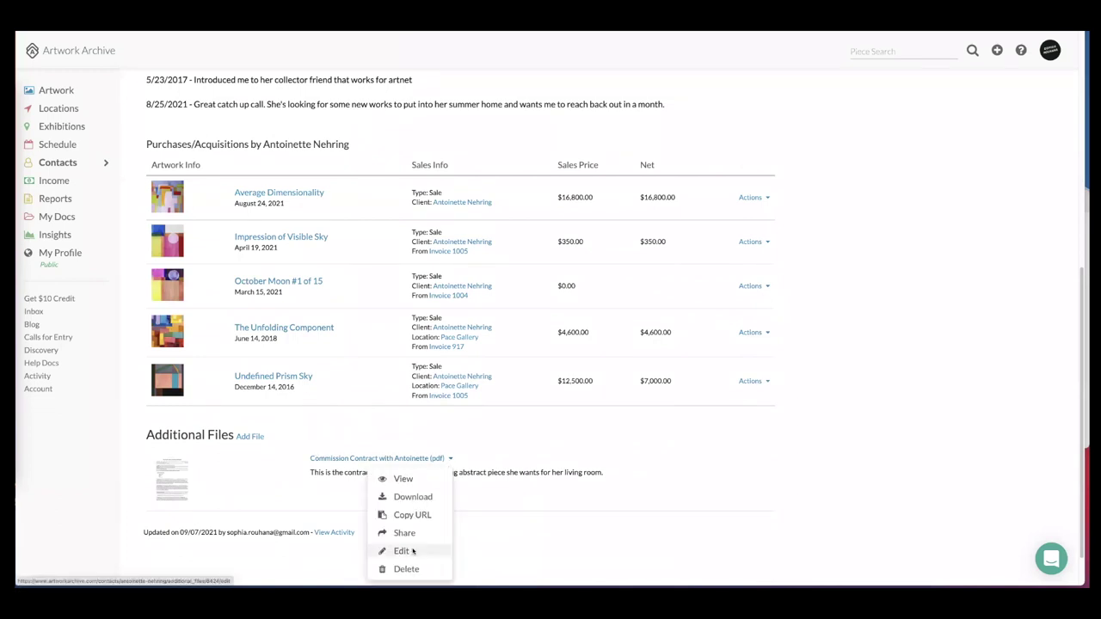
left_click(248, 473)
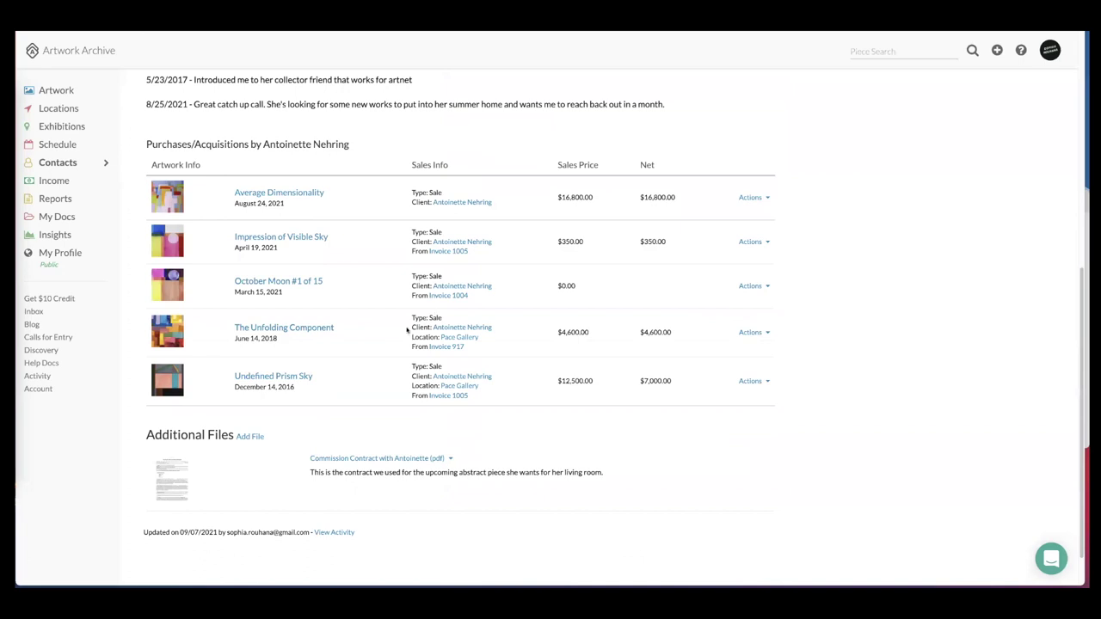
Check the last-updated line at the end of the contact's record and return to the contact details.
scroll(391, 334, "up", 1)
scroll(301, 438, "down", 1)
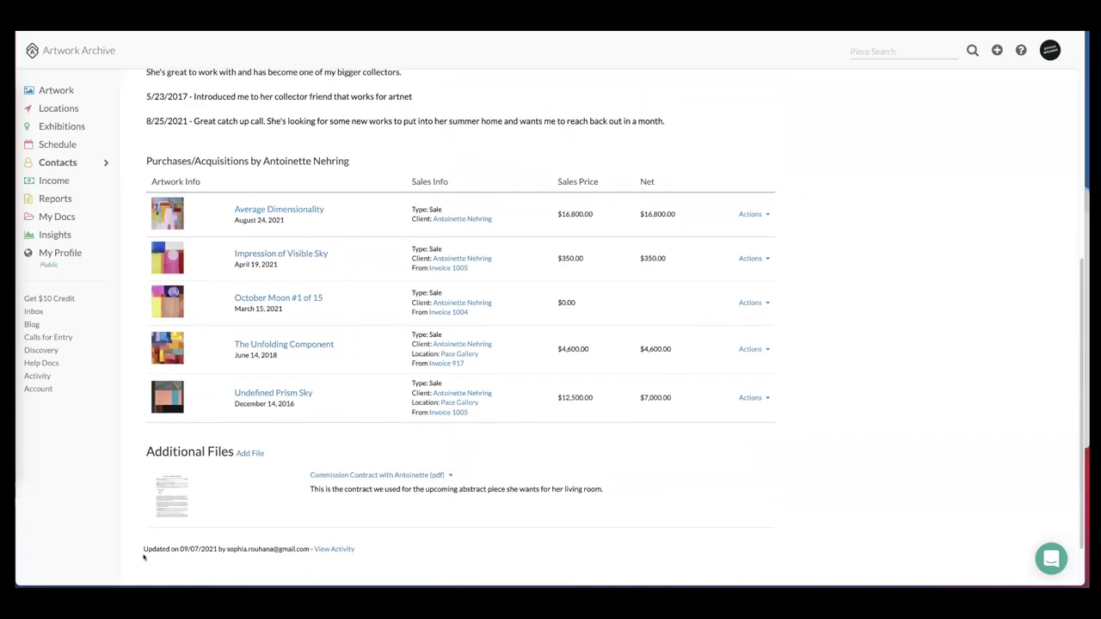
left_click_drag(142, 548, 385, 555)
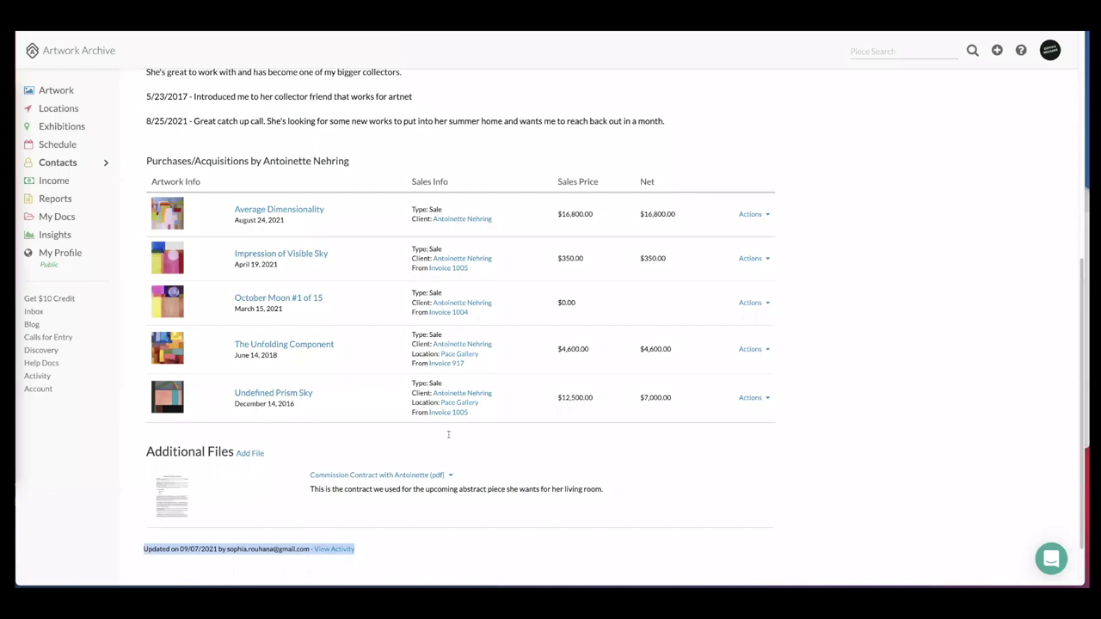
scroll(346, 460, "up", 3)
scroll(334, 358, "up", 2)
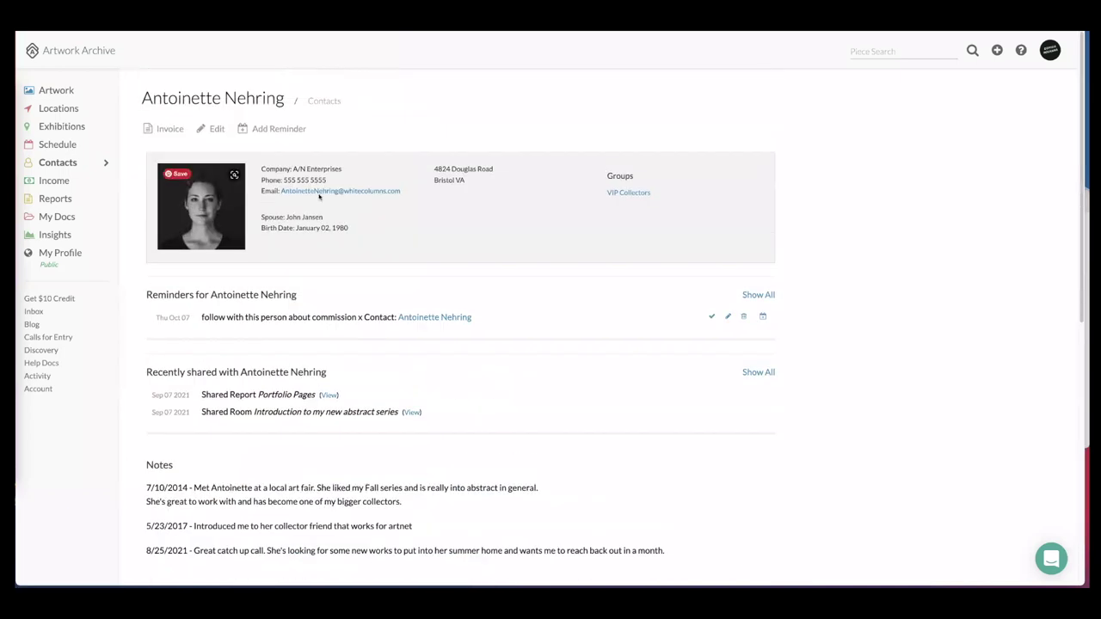
Open the list of private rooms and check the sharing information for "Introduction to my new abstract series".
left_click(59, 90)
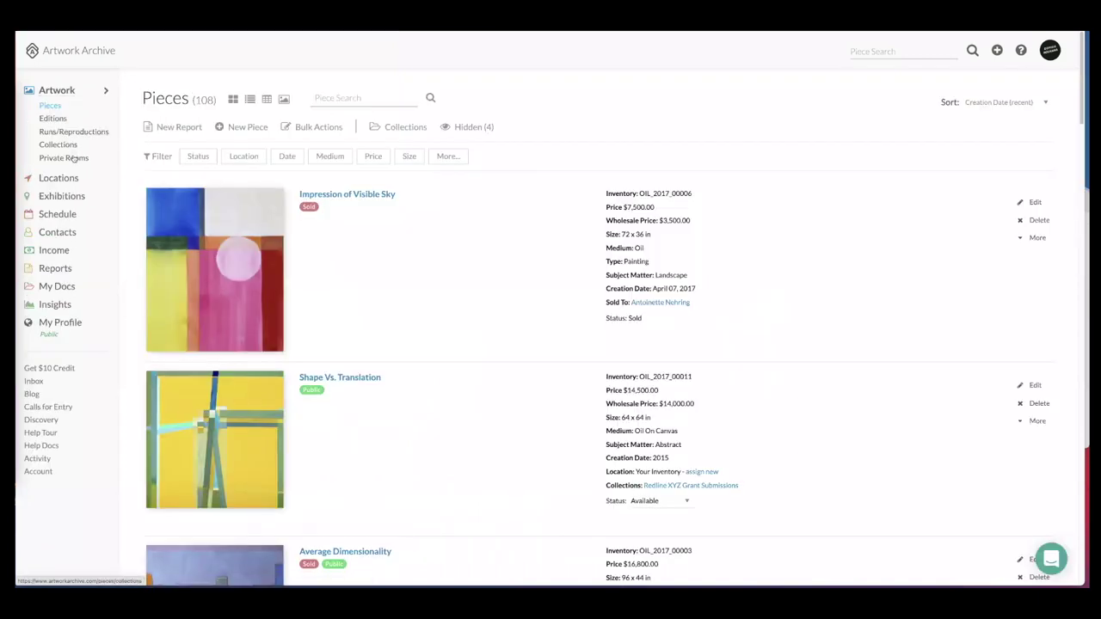
left_click(74, 159)
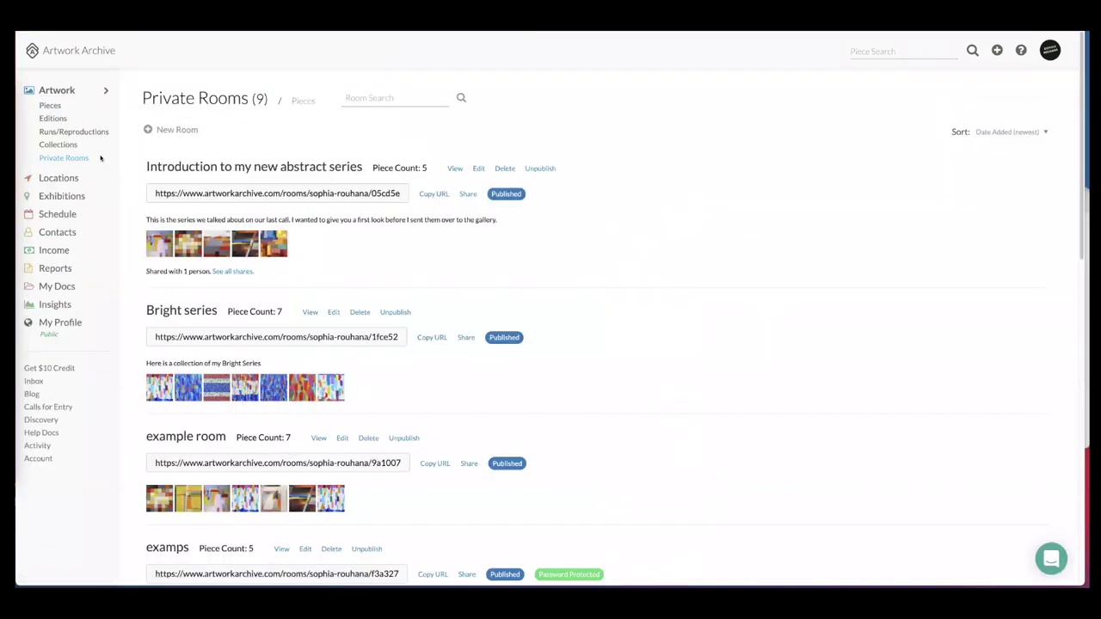
left_click_drag(147, 166, 368, 176)
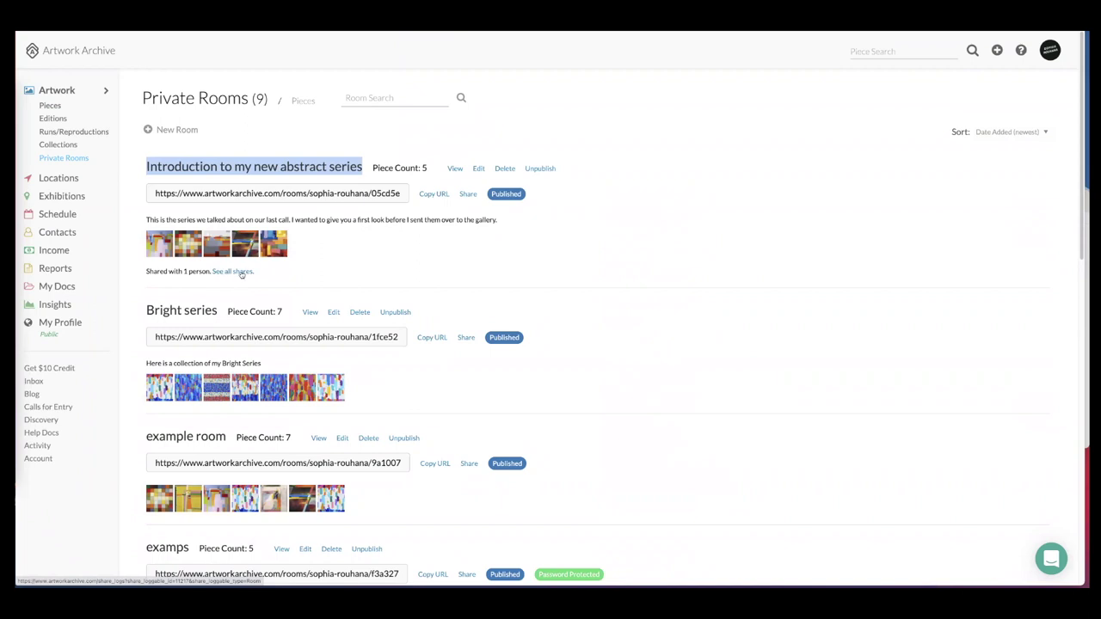
Review the list of created reports and their sharing information, and return to the contacts list.
left_click(70, 271)
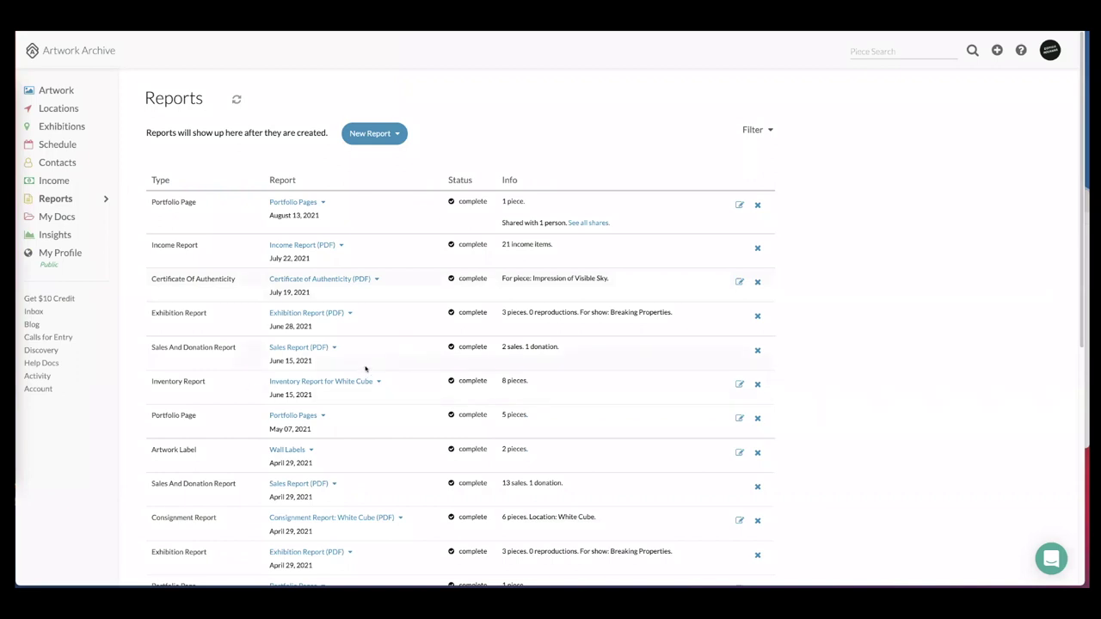
scroll(364, 369, "down", 2)
scroll(364, 368, "down", 1)
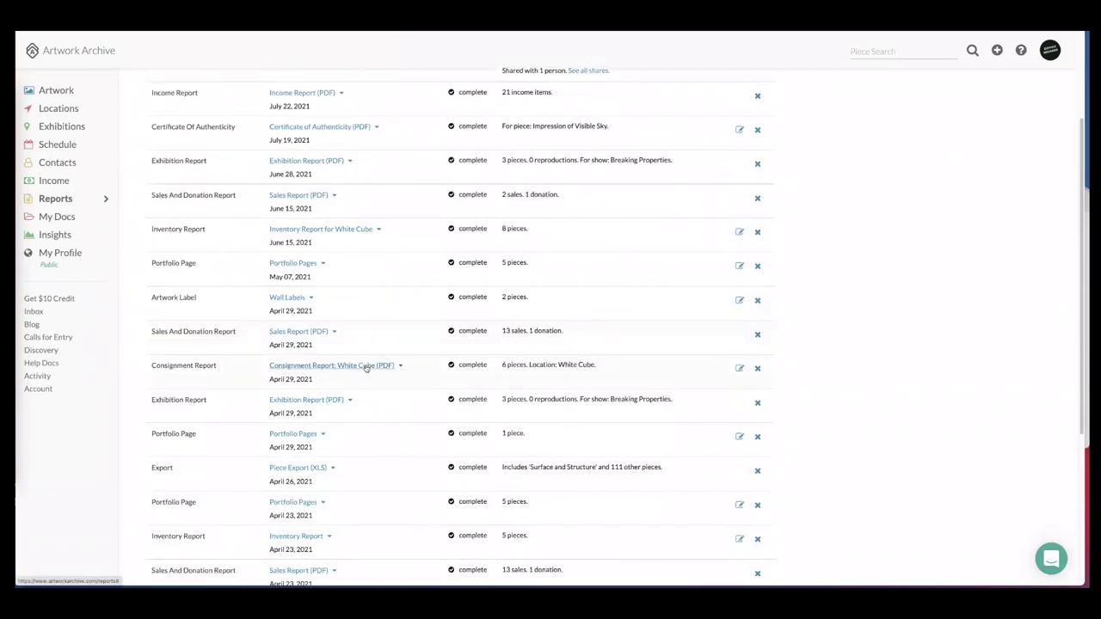
scroll(366, 367, "down", 1)
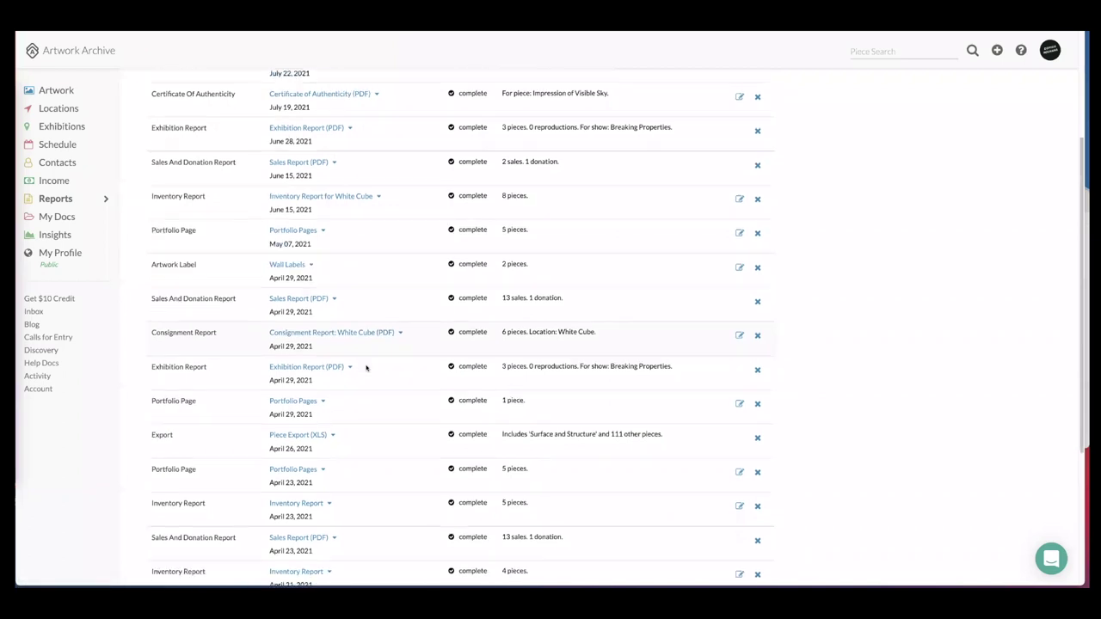
scroll(366, 368, "down", 1)
scroll(365, 368, "up", 5)
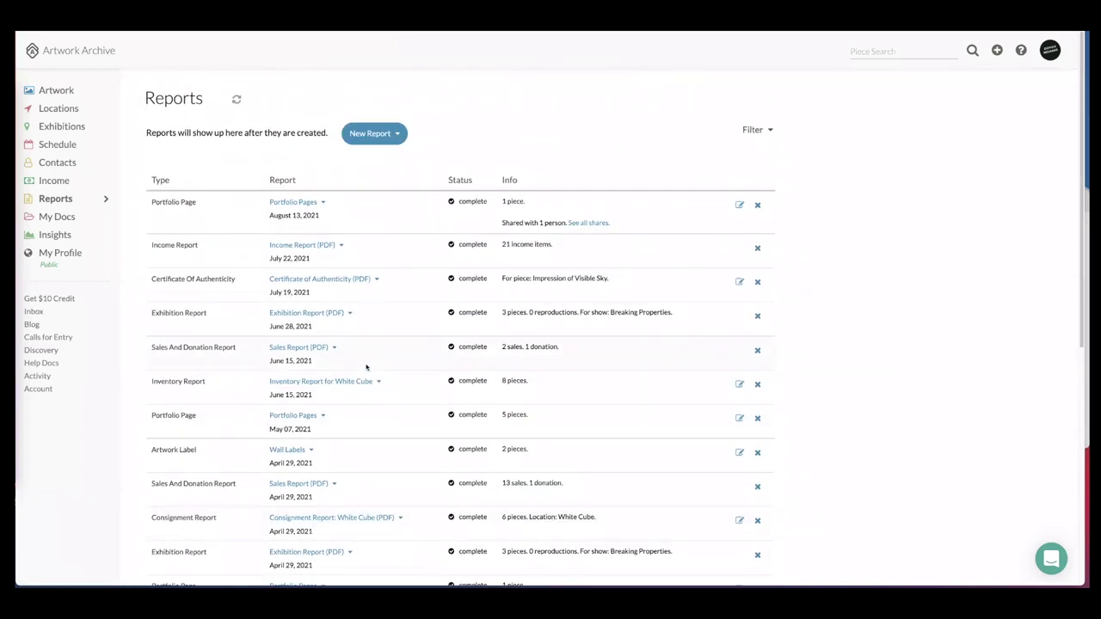
scroll(365, 367, "down", 8)
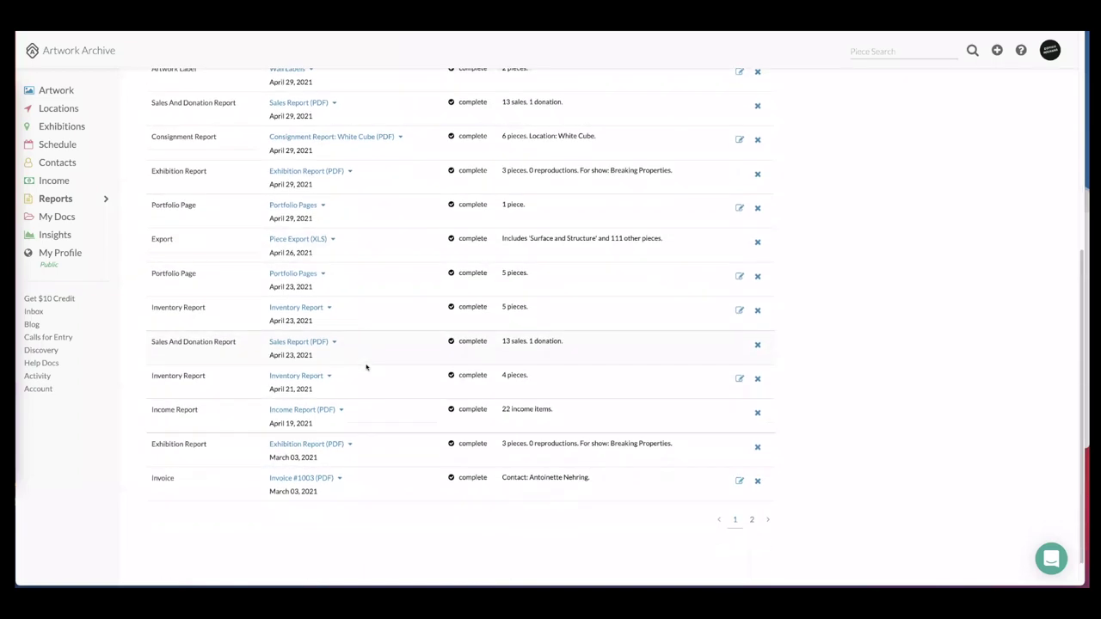
scroll(365, 368, "up", 10)
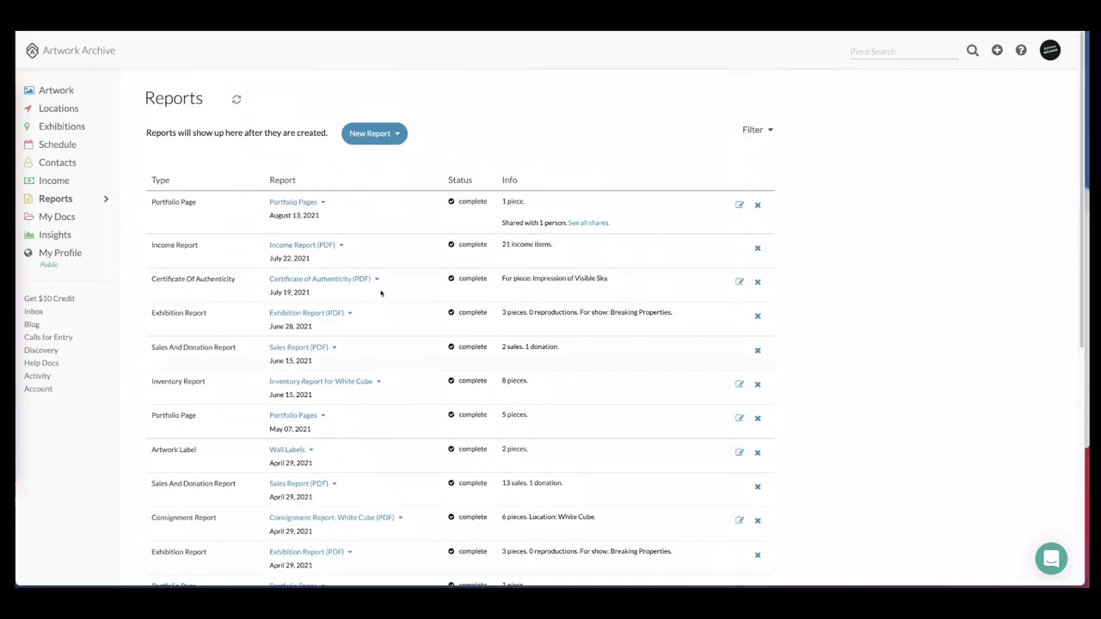
left_click(58, 162)
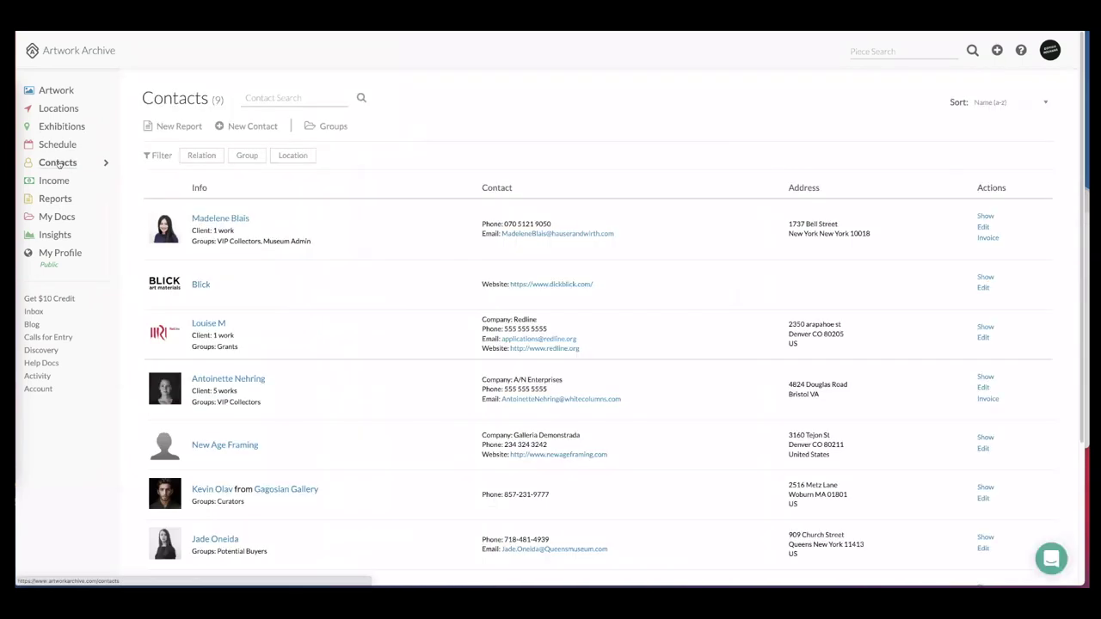